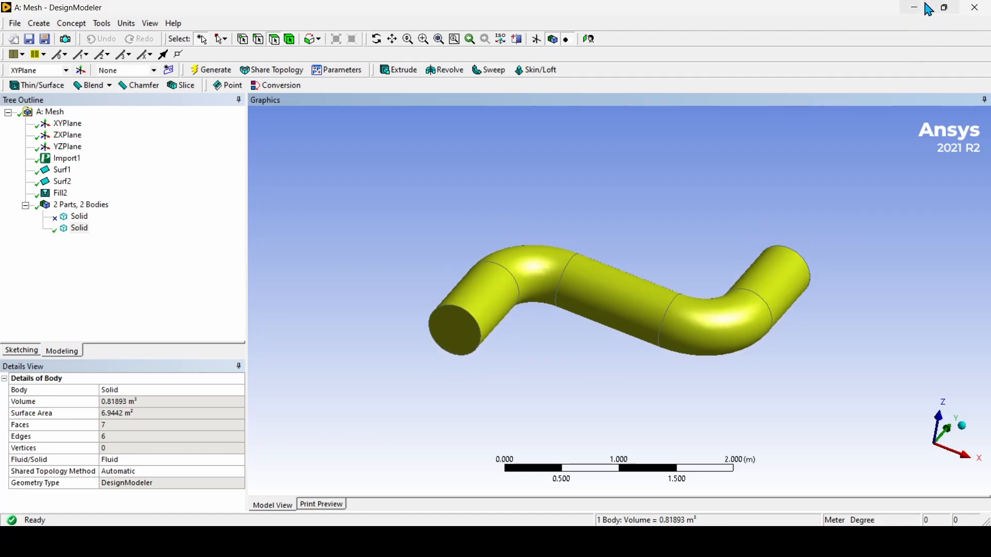
Step: Minimize the DesignModeler window to return to the Workbench Project Schematic
{"action": "left_click", "coordinate": [915, 11]}
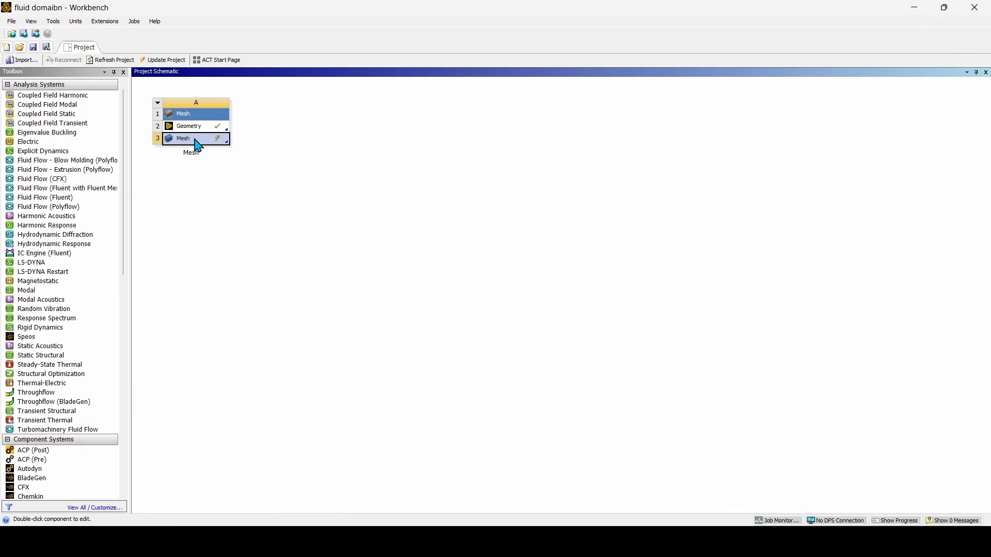
Step: Launch Ansys Meshing from the Mesh cell A3 and rotate the S-bend pipe to inspect it
{"action": "double_click", "coordinate": [196, 139]}
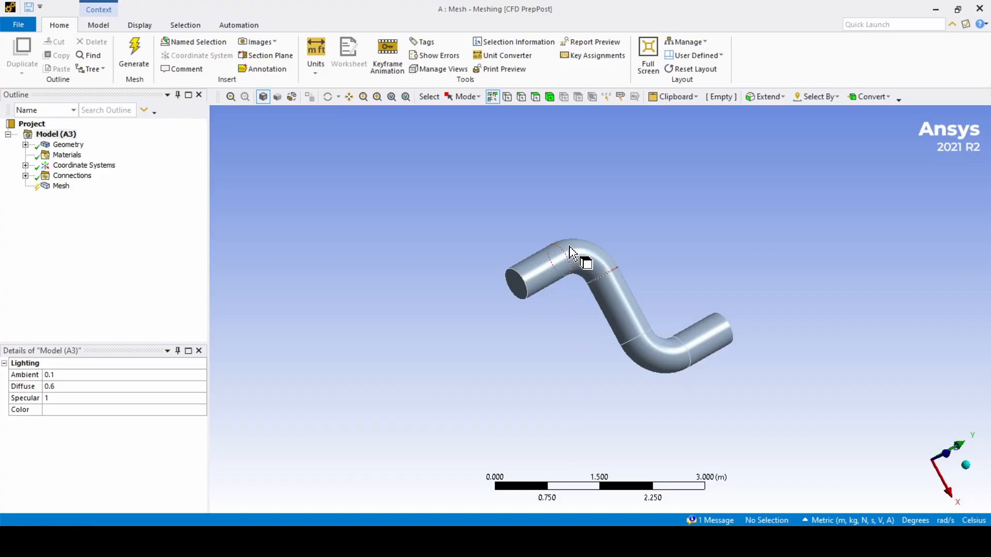
{"action": "middle_click_drag", "start_coordinate": [575, 249], "coordinate": [525, 295]}
Step: Switch to face selection and orbit the pipe to face its left open end
{"action": "scroll", "coordinate": [562, 296], "scroll_direction": "up", "scroll_amount": 5}
{"action": "scroll", "coordinate": [570, 266], "scroll_direction": "down", "scroll_amount": 3}
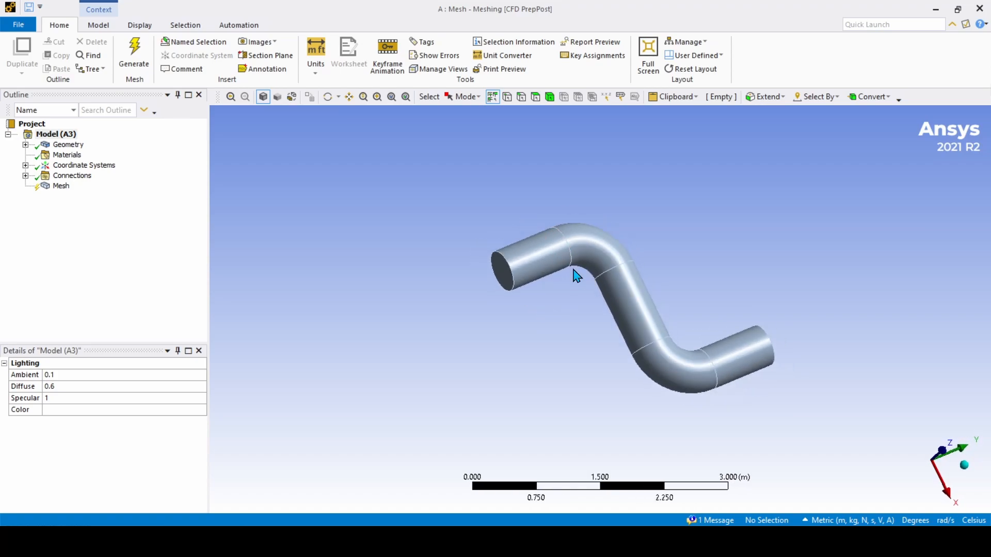
{"action": "mouse_move", "coordinate": [576, 276]}
{"action": "middle_mouse_down"}
{"action": "mouse_move", "coordinate": [600, 276]}
{"action": "mouse_move", "coordinate": [535, 276]}
{"action": "mouse_move", "coordinate": [621, 280]}
{"action": "mouse_move", "coordinate": [566, 278]}
{"action": "mouse_move", "coordinate": [586, 279]}
{"action": "middle_mouse_up"}
{"action": "scroll", "coordinate": [585, 279], "scroll_direction": "up", "scroll_amount": 3}
{"action": "scroll", "coordinate": [577, 274], "scroll_direction": "down", "scroll_amount": 4}
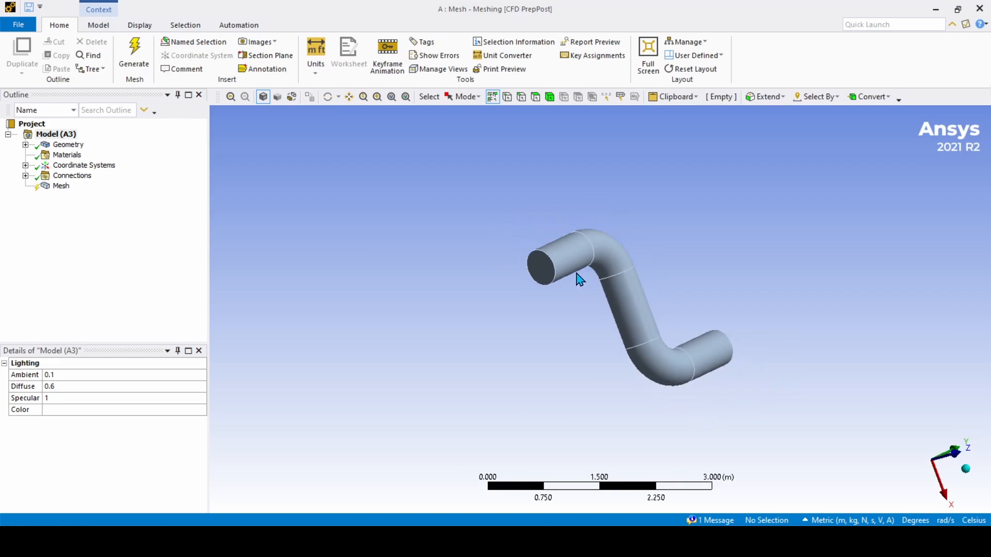
{"action": "left_click", "coordinate": [536, 101]}
{"action": "scroll", "coordinate": [538, 239], "scroll_direction": "up", "scroll_amount": 1}
{"action": "middle_click_drag", "start_coordinate": [538, 241], "coordinate": [548, 239]}
Step: Create a named selection called Inlet from the pipe's left circular end face
{"action": "left_click", "coordinate": [536, 267]}
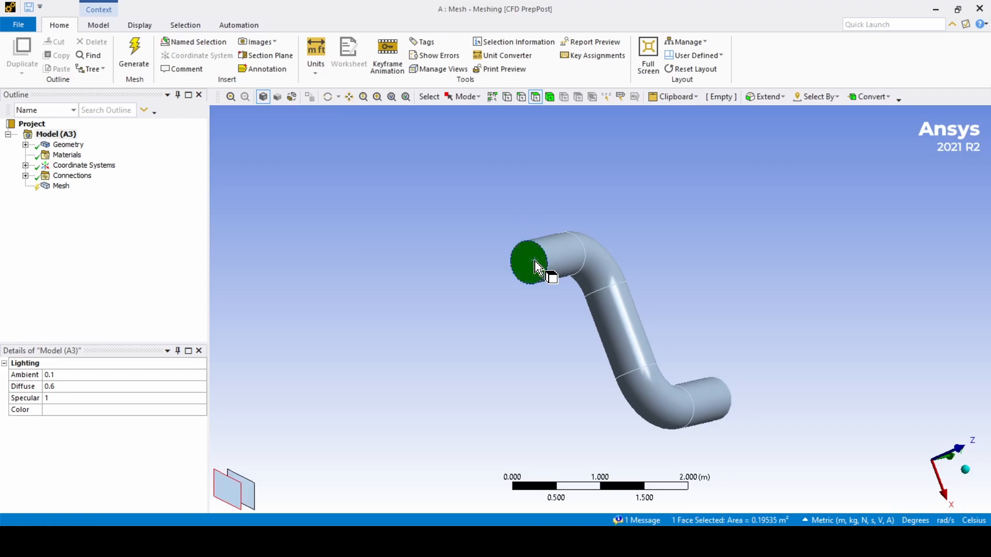
{"action": "right_click", "coordinate": [537, 266]}
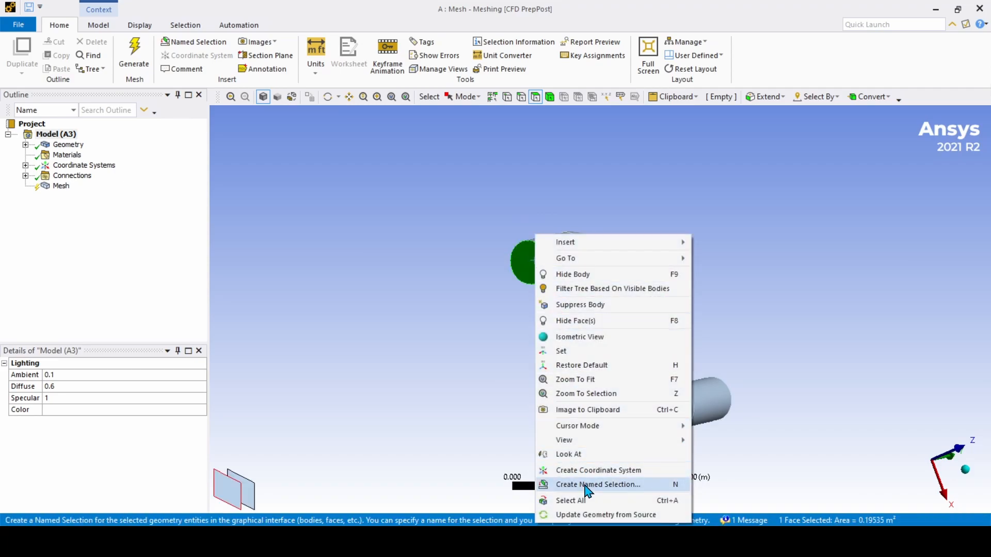
{"action": "left_click", "coordinate": [587, 487]}
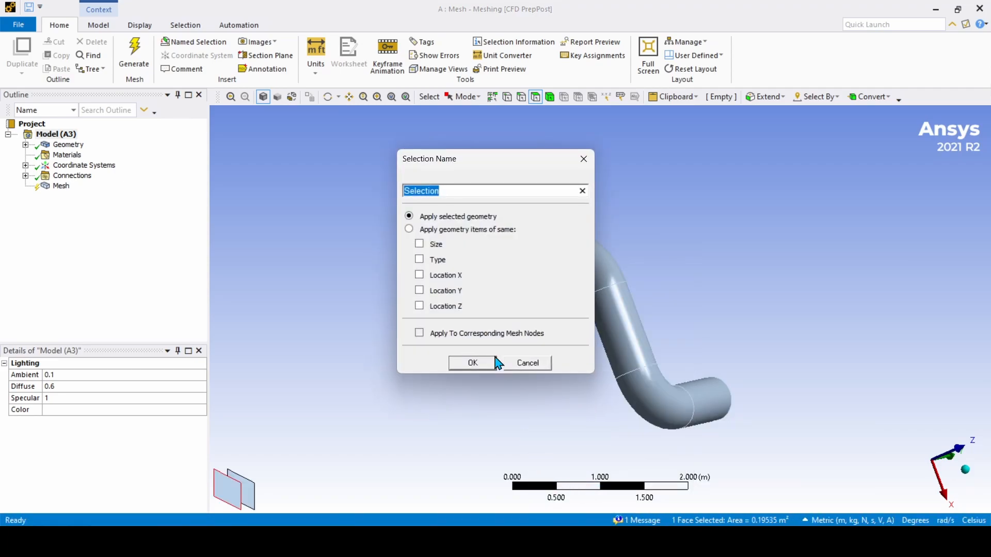
{"action": "key", "text": "BackSpace"}
{"action": "left_click", "coordinate": [471, 364]}
{"action": "middle_click_drag", "start_coordinate": [484, 364], "coordinate": [535, 383]}
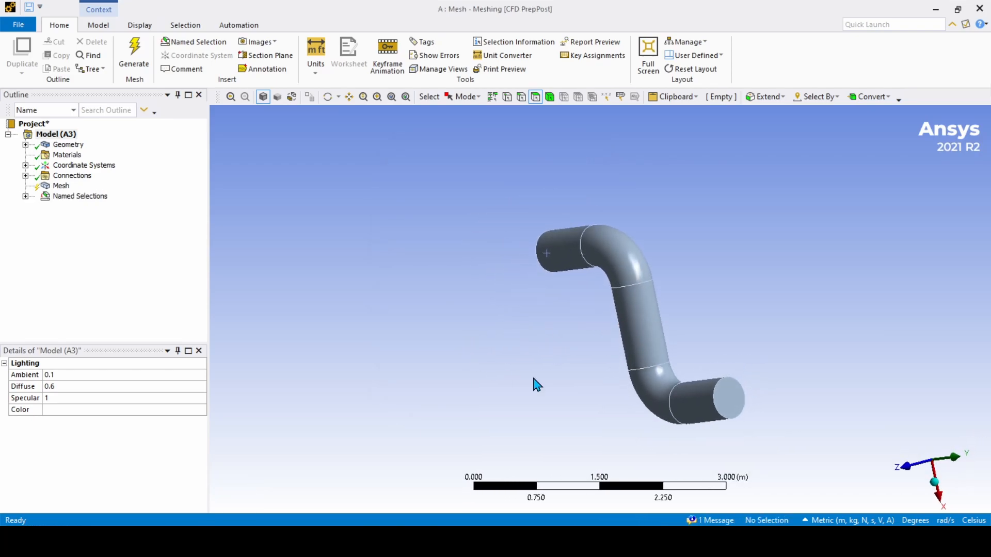
Step: Create an Outlet named selection from the pipe's lower-right end face
{"action": "left_click", "coordinate": [739, 411]}
{"action": "right_click", "coordinate": [738, 411]}
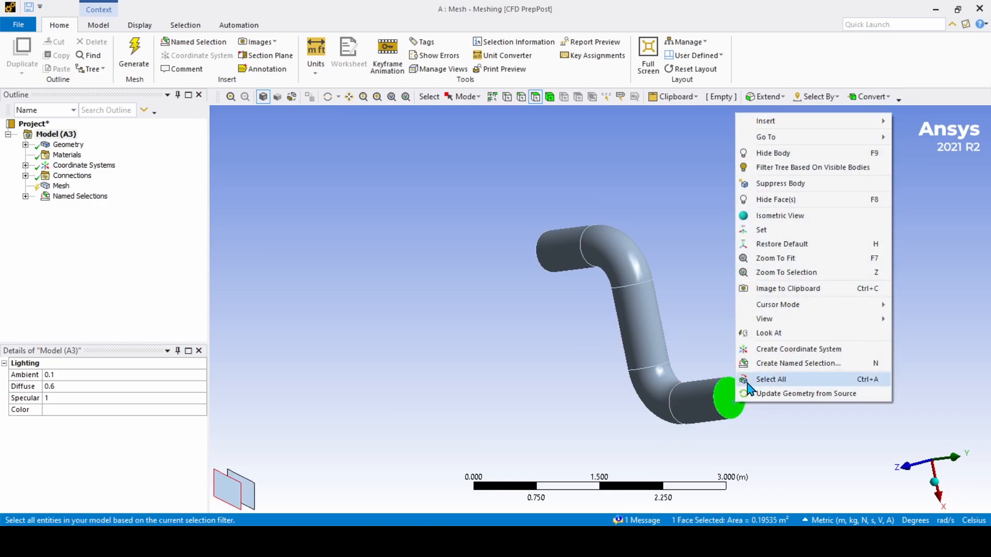
{"action": "left_click", "coordinate": [761, 364]}
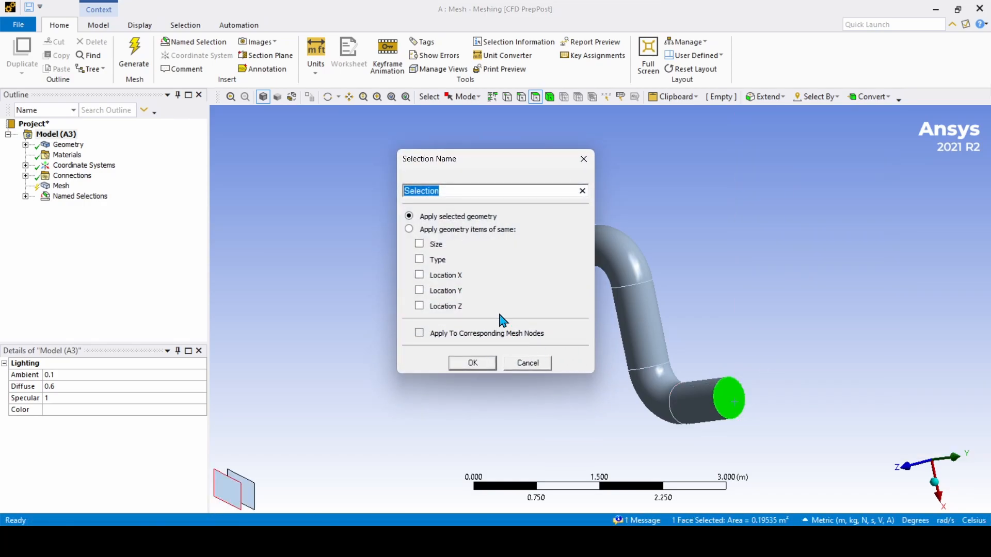
{"action": "type", "text": "Outlet"}
{"action": "left_click", "coordinate": [473, 363]}
{"action": "middle_click_drag", "start_coordinate": [588, 365], "coordinate": [699, 351]}
Step: Expand Named Selections and check which faces Inlet and Outlet cover
{"action": "left_click", "coordinate": [61, 186]}
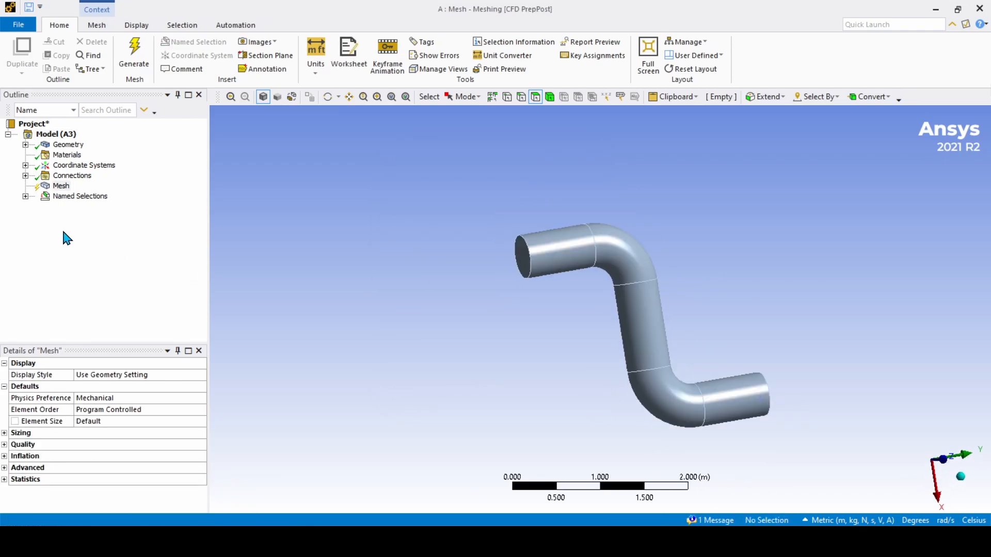
{"action": "left_click", "coordinate": [25, 196]}
{"action": "left_click", "coordinate": [77, 206]}
{"action": "middle_click_drag", "start_coordinate": [310, 247], "coordinate": [406, 241]}
{"action": "middle_click_drag", "start_coordinate": [503, 260], "coordinate": [482, 257]}
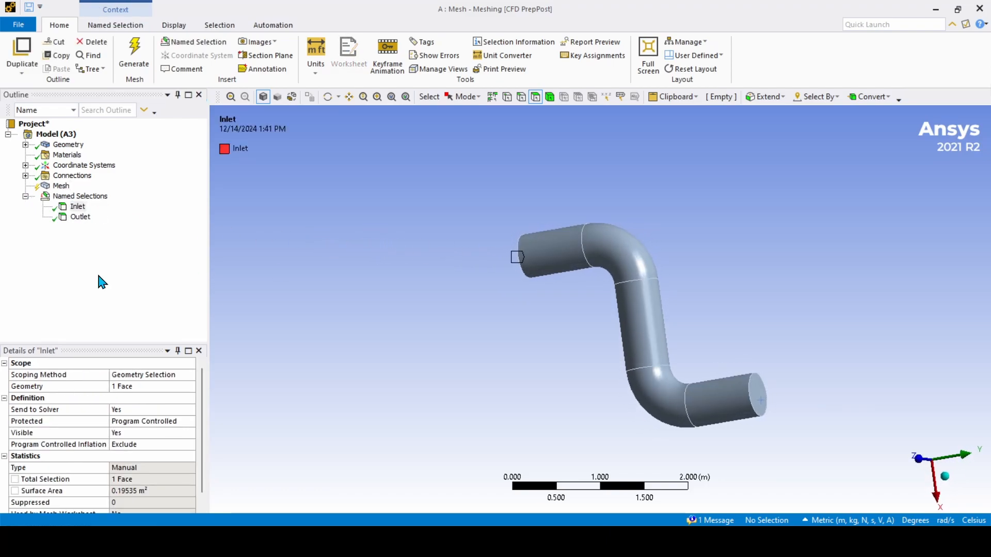
{"action": "left_click", "coordinate": [79, 217]}
{"action": "middle_click_drag", "start_coordinate": [675, 411], "coordinate": [596, 310]}
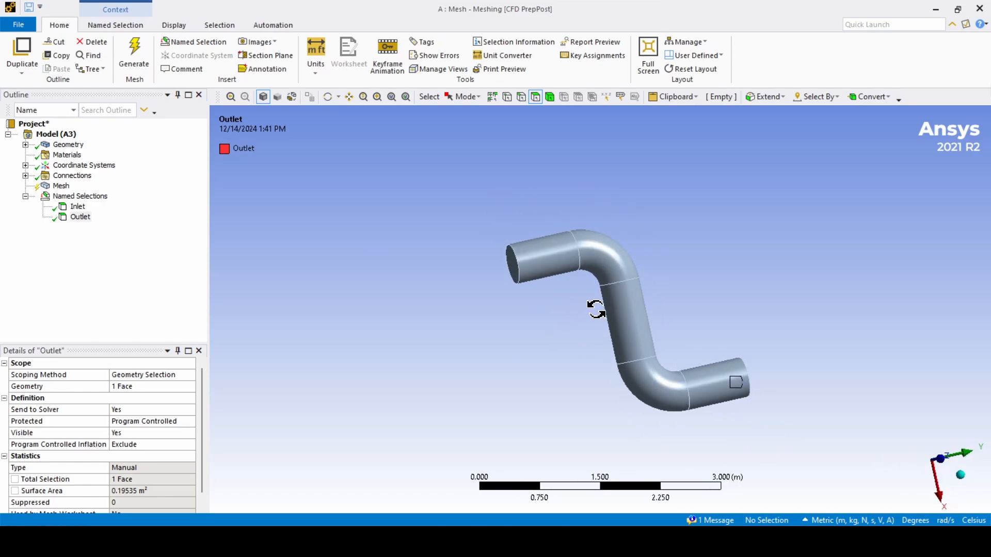
Step: Pick the upper bend, straight middle and lower bend faces, then clear the selection
{"action": "left_click", "coordinate": [587, 273]}
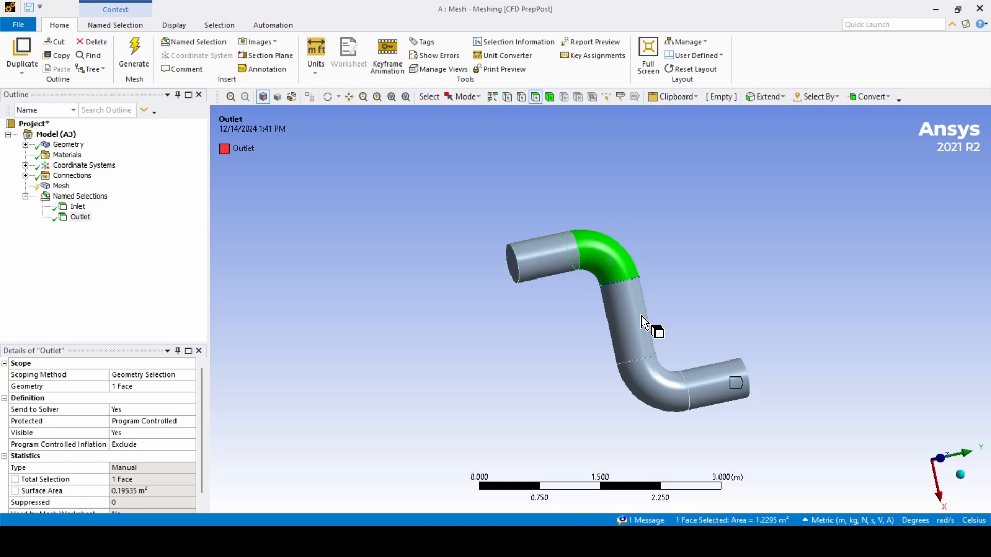
{"action": "left_click", "coordinate": [643, 324]}
{"action": "left_click", "coordinate": [657, 390]}
{"action": "left_click", "coordinate": [561, 400]}
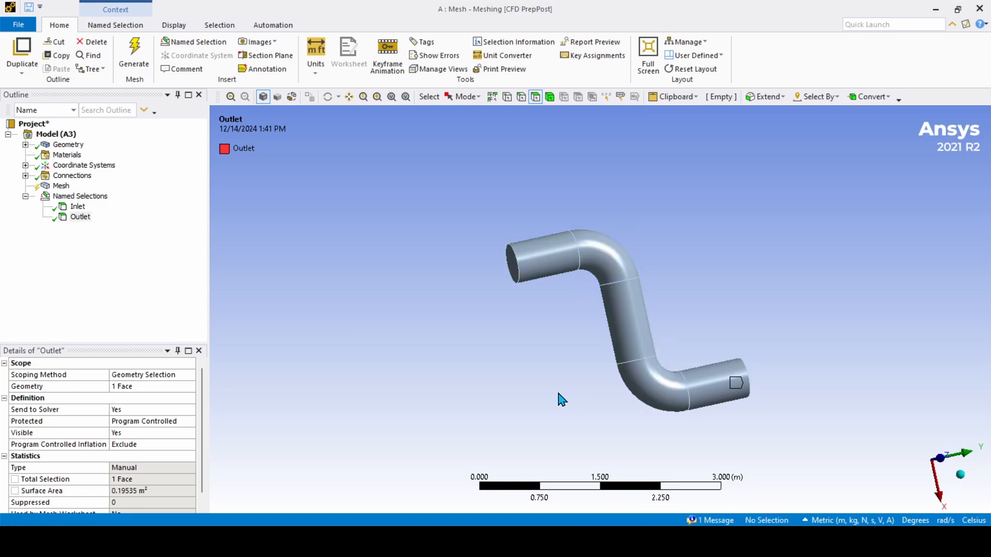
{"action": "middle_click_drag", "start_coordinate": [565, 357], "coordinate": [560, 298]}
{"action": "scroll", "coordinate": [579, 293], "scroll_direction": "up", "scroll_amount": 3}
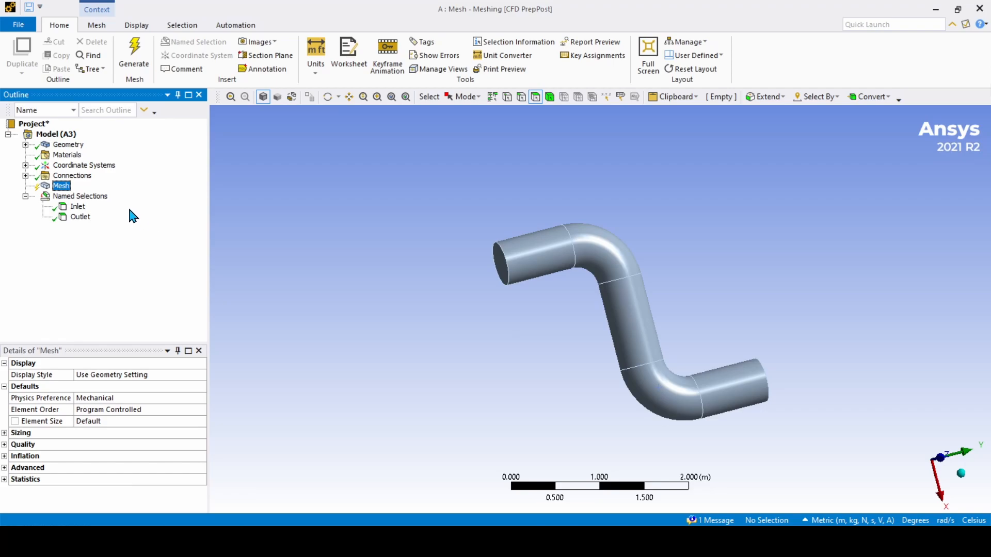
Step: Hide the Inlet and Outlet faces together so both pipe ends appear open
{"action": "left_click", "coordinate": [77, 207]}
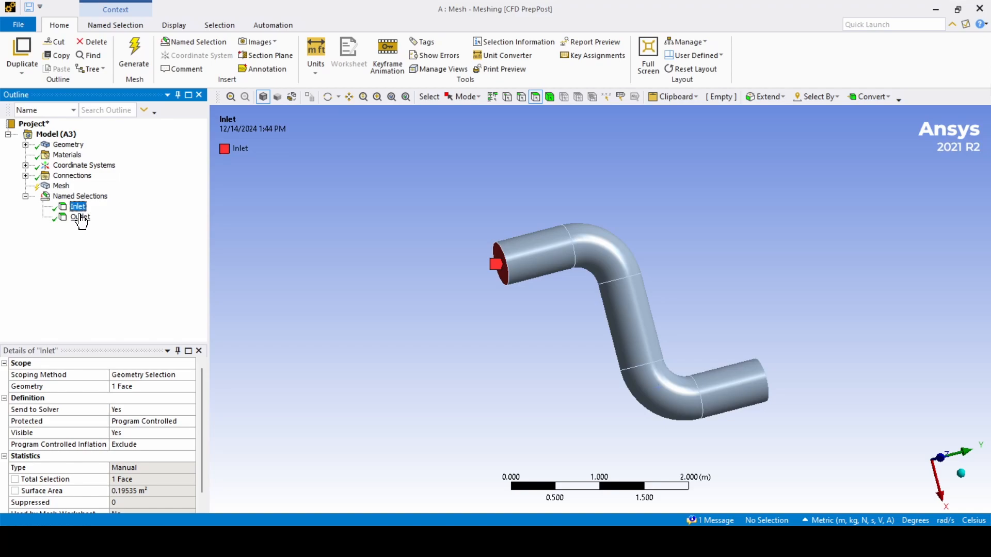
{"action": "left_click", "coordinate": [80, 218], "text": "ctrl"}
{"action": "right_click", "coordinate": [81, 219]}
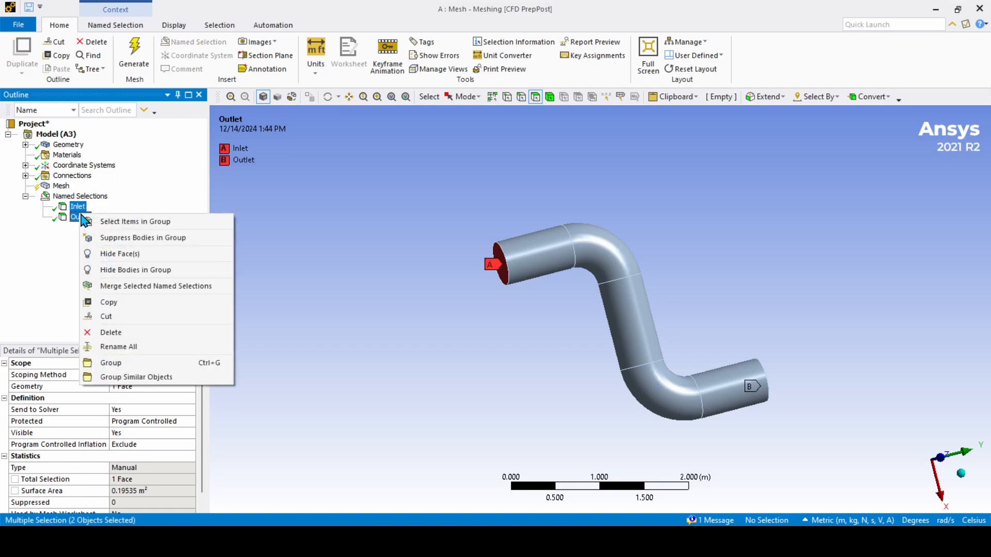
{"action": "left_click", "coordinate": [117, 254]}
{"action": "middle_click_drag", "start_coordinate": [513, 327], "coordinate": [539, 236]}
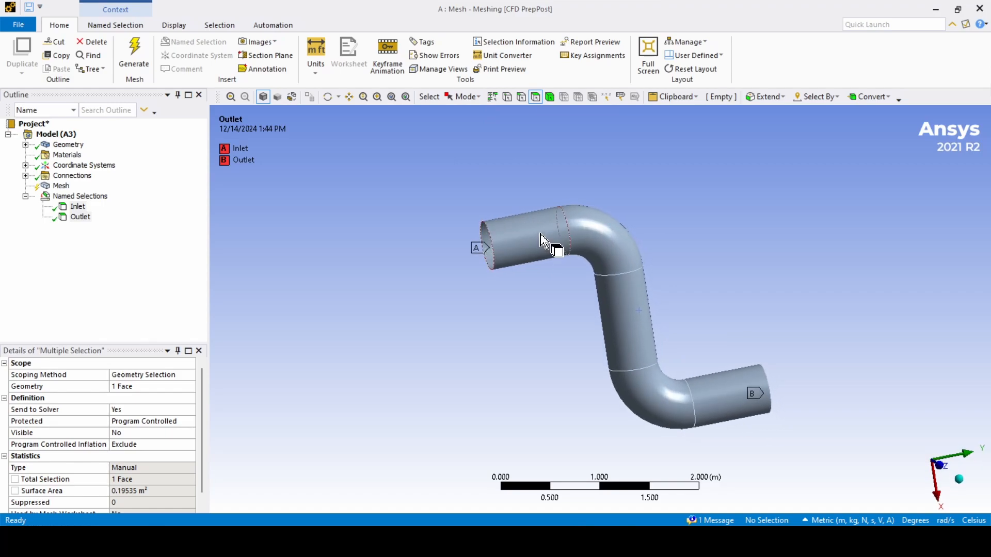
Step: Switch to Box Select and box-select all five pipe wall faces
{"action": "left_click", "coordinate": [666, 396]}
{"action": "left_click", "coordinate": [640, 348]}
{"action": "left_click", "coordinate": [518, 323]}
{"action": "left_click", "coordinate": [462, 97]}
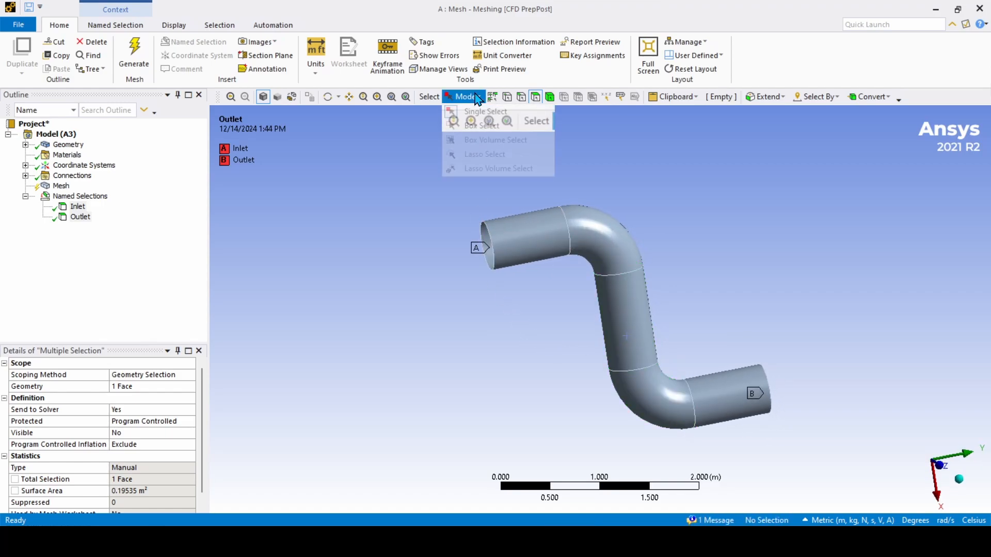
{"action": "left_click", "coordinate": [475, 126]}
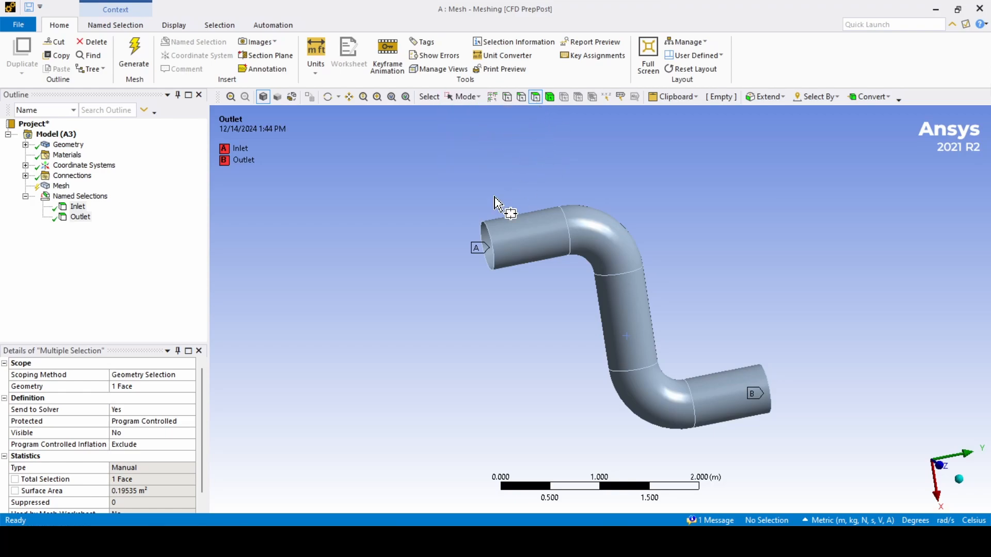
{"action": "left_click_drag", "start_coordinate": [397, 155], "coordinate": [828, 450]}
{"action": "middle_click_drag", "start_coordinate": [712, 393], "coordinate": [722, 272]}
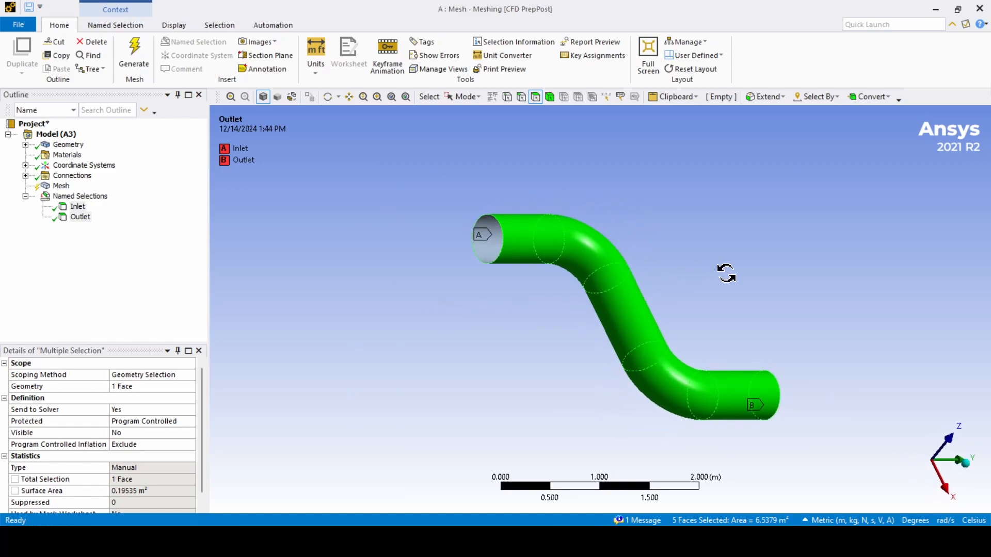
Step: Insert a new named selection from the five wall faces (6.5379 m²)
{"action": "left_click", "coordinate": [81, 197]}
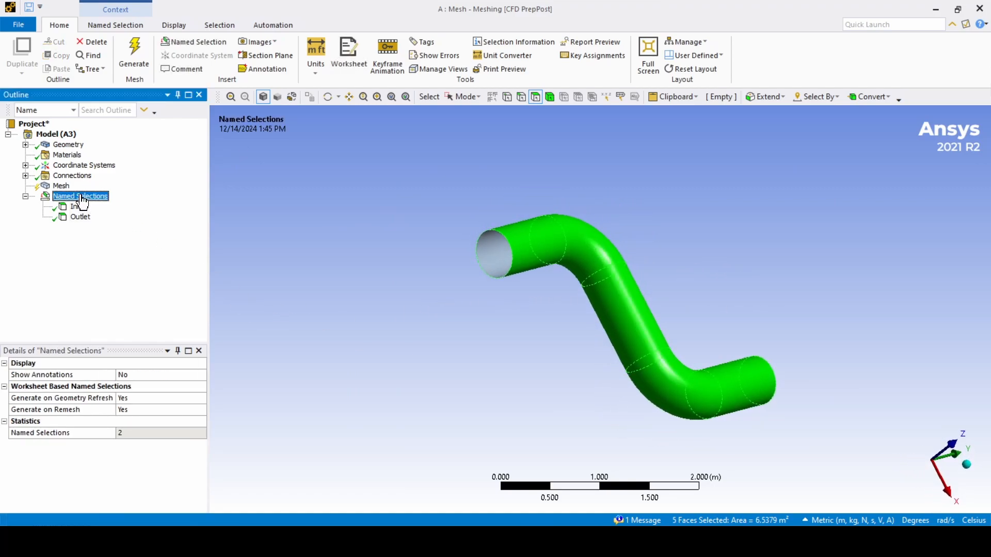
{"action": "right_click", "coordinate": [81, 200]}
{"action": "mouse_move", "coordinate": [182, 204]}
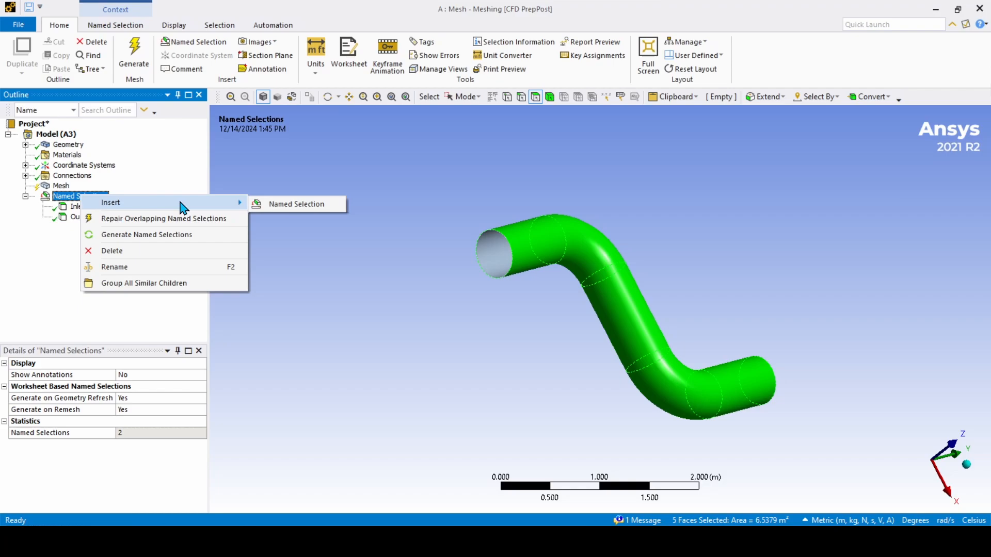
{"action": "left_click", "coordinate": [284, 206]}
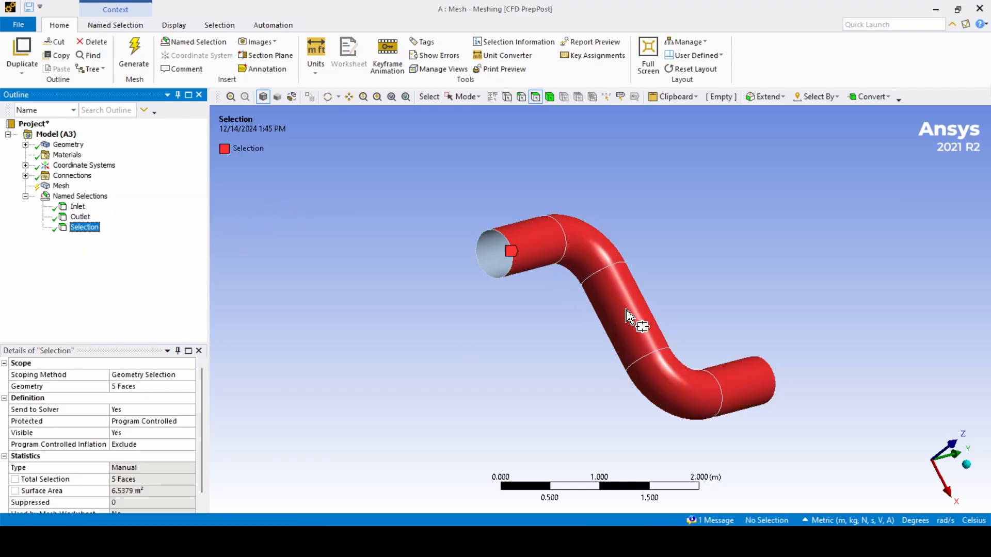
Step: Rename the Selection named selection to Wall
{"action": "right_click", "coordinate": [77, 233]}
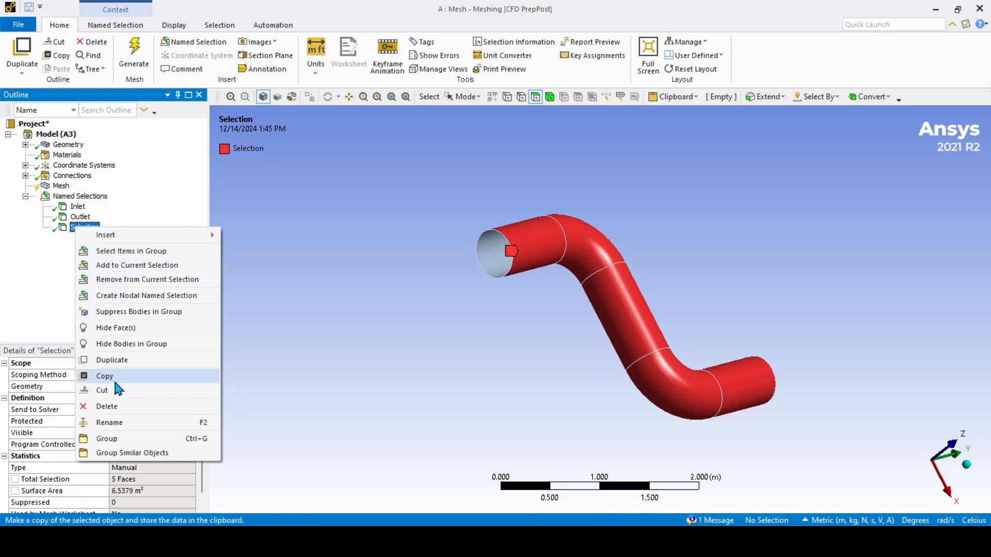
{"action": "left_click", "coordinate": [121, 421]}
{"action": "type", "text": "Wall"}
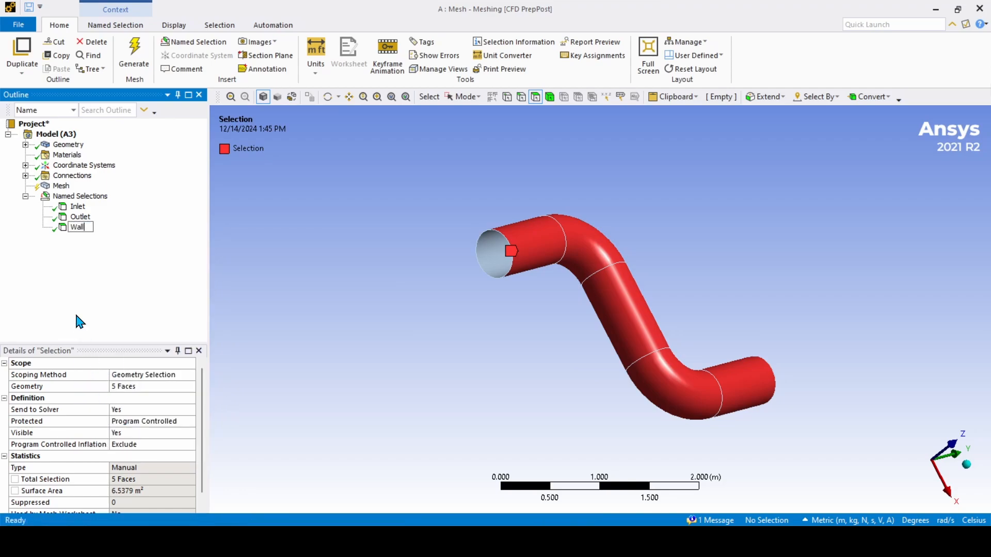
{"action": "key", "text": "Return"}
Step: Show the hidden Inlet and Outlet end faces again
{"action": "left_click", "coordinate": [78, 207]}
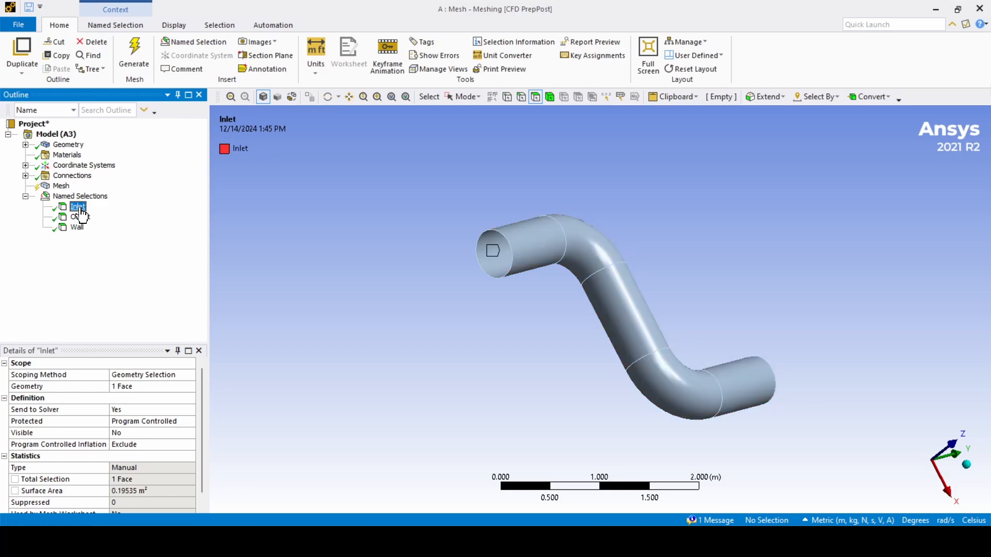
{"action": "left_click", "coordinate": [80, 216], "text": "ctrl"}
{"action": "right_click", "coordinate": [82, 217]}
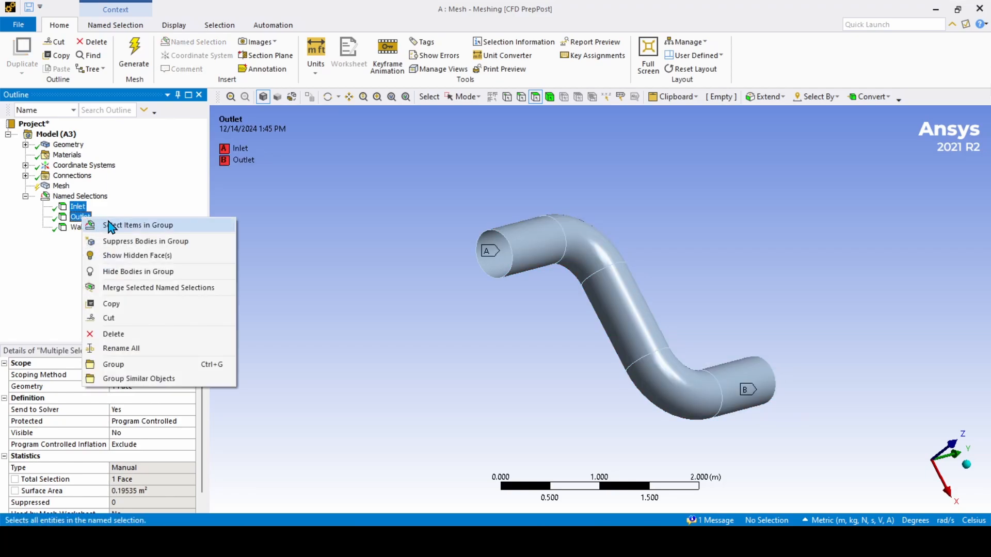
{"action": "left_click", "coordinate": [121, 256]}
Step: Review the faces held by Wall, Outlet and Inlet, then select the Mesh node
{"action": "left_click", "coordinate": [77, 228]}
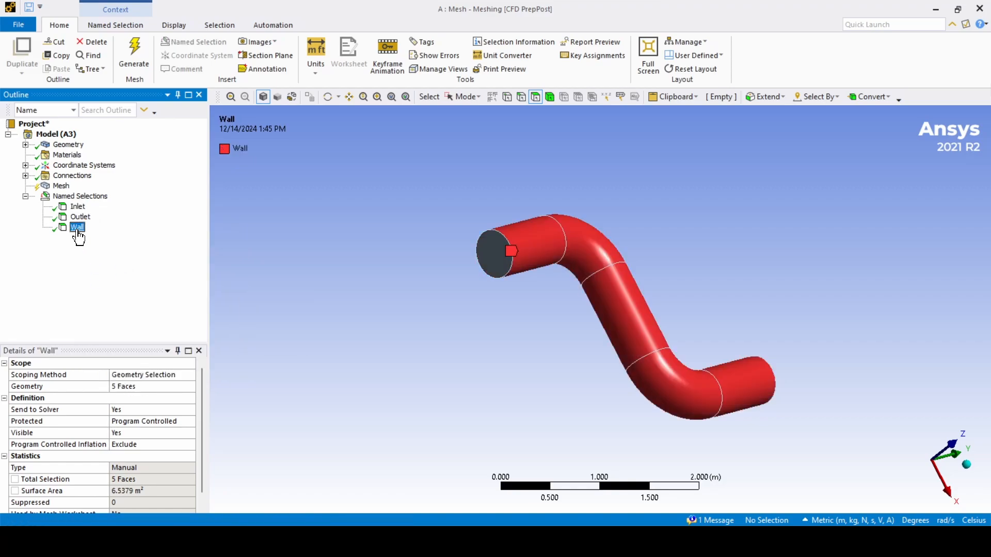
{"action": "left_click", "coordinate": [80, 216]}
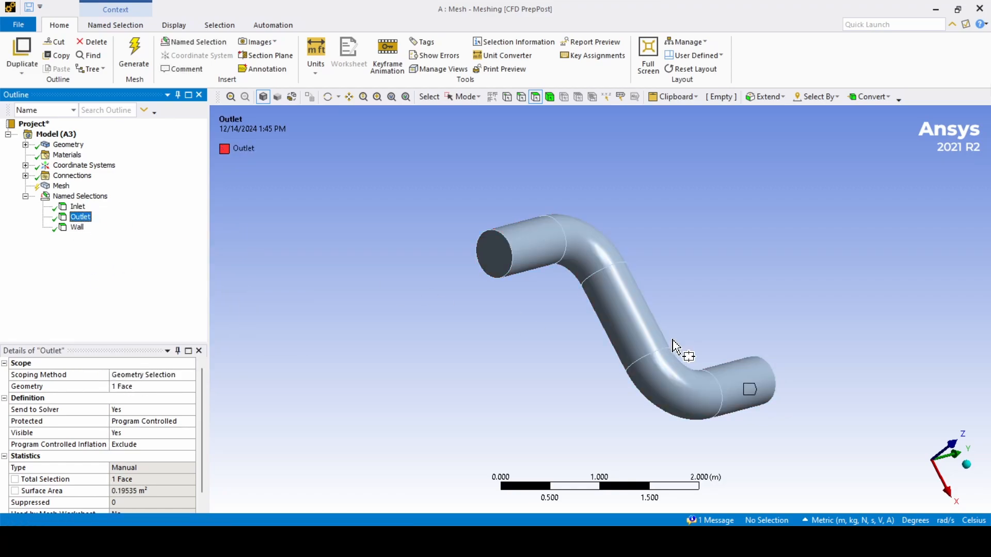
{"action": "middle_click_drag", "start_coordinate": [685, 354], "coordinate": [502, 376]}
{"action": "left_click", "coordinate": [78, 207]}
{"action": "middle_click_drag", "start_coordinate": [542, 289], "coordinate": [709, 297]}
{"action": "middle_click_drag", "start_coordinate": [607, 333], "coordinate": [537, 337]}
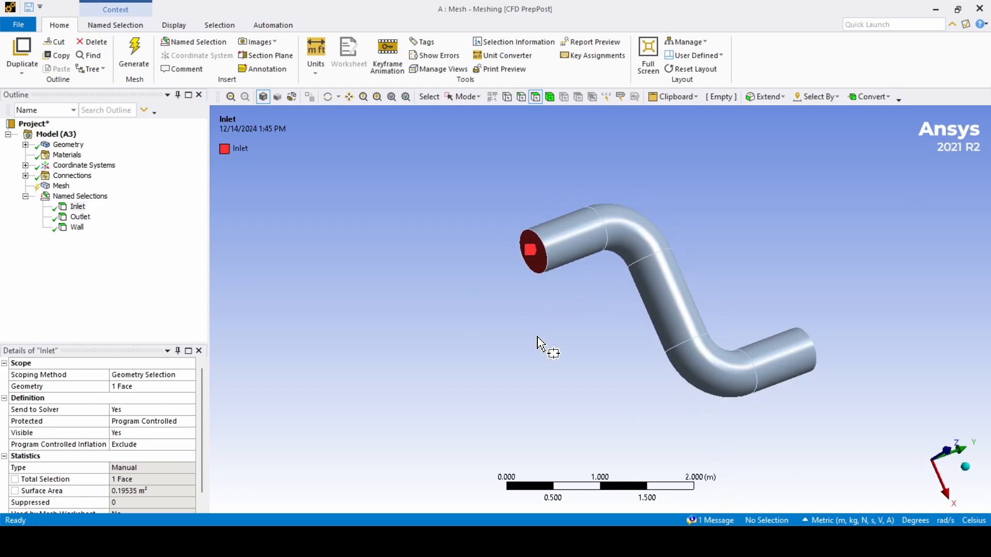
{"action": "left_click", "coordinate": [62, 187]}
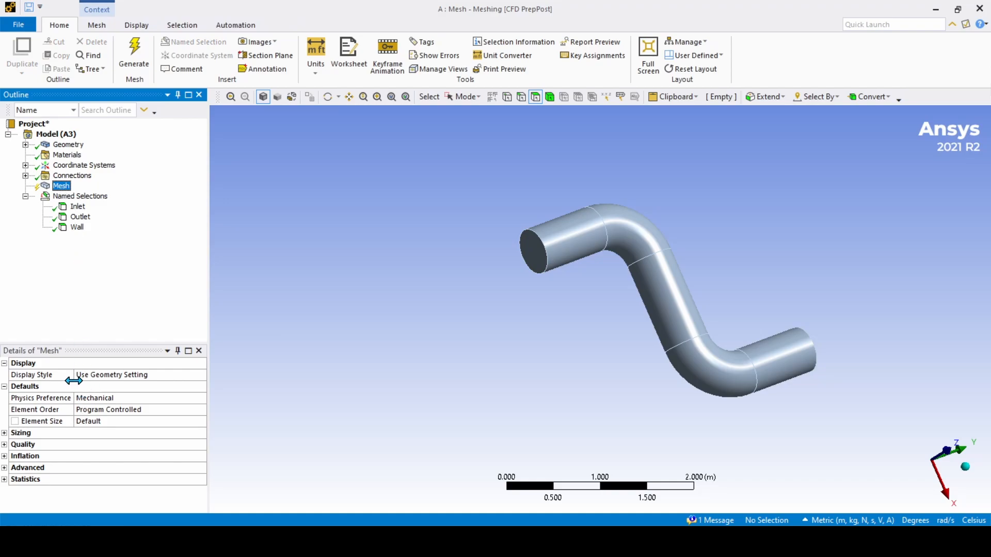
Step: Set the mesh Physics Preference to CFD with CFX as the solver
{"action": "left_click", "coordinate": [47, 398]}
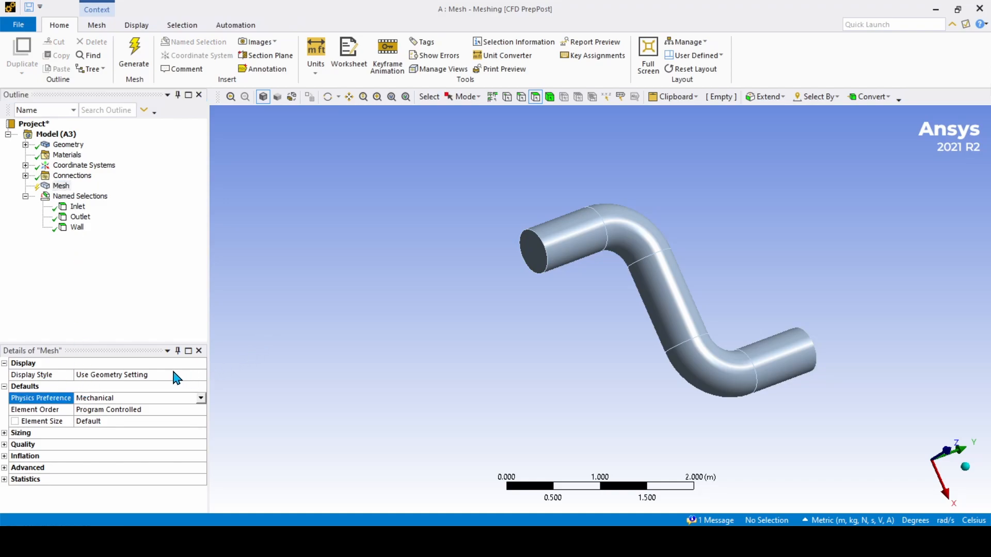
{"action": "left_click", "coordinate": [199, 399]}
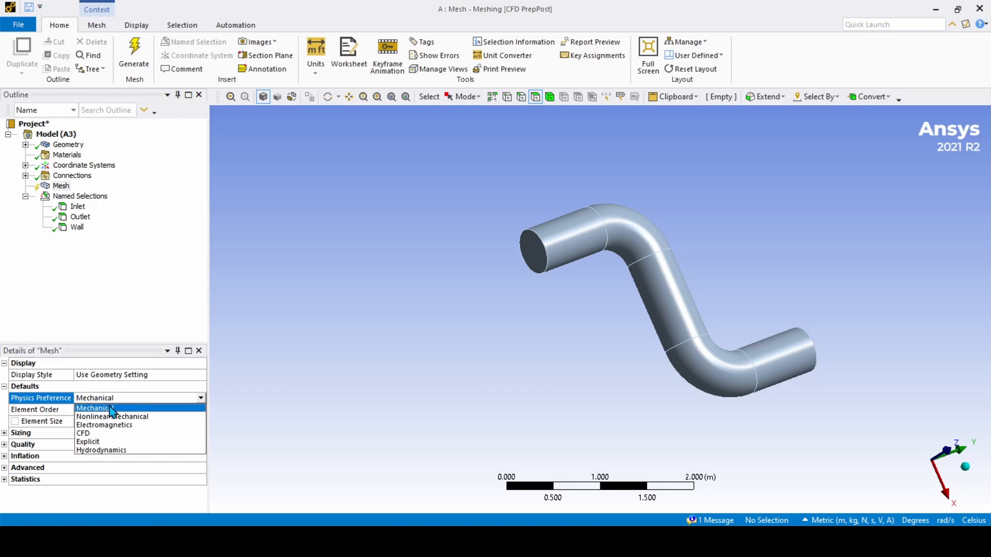
{"action": "left_click", "coordinate": [104, 433]}
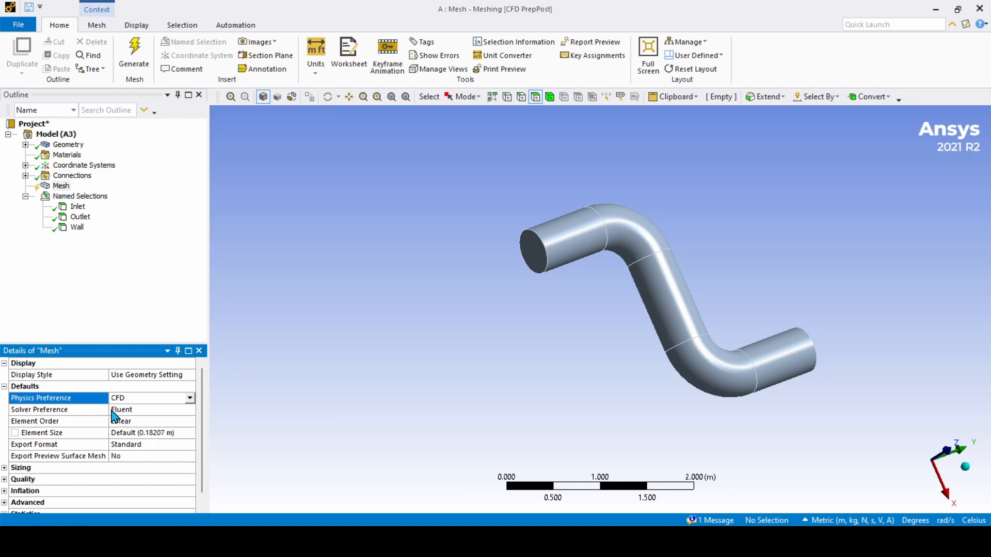
{"action": "left_click", "coordinate": [137, 410]}
{"action": "left_click", "coordinate": [171, 409]}
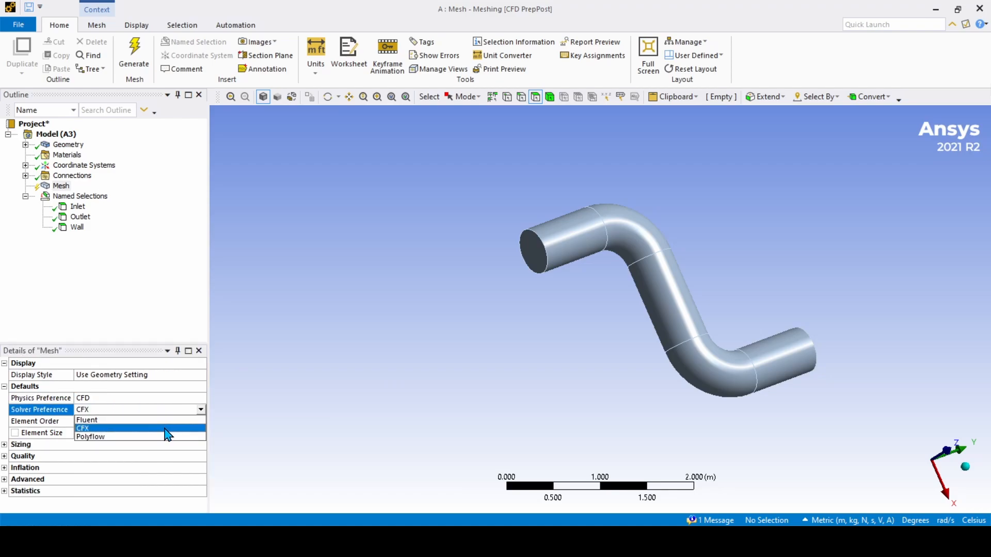
{"action": "left_click", "coordinate": [168, 429]}
{"action": "left_click", "coordinate": [360, 402]}
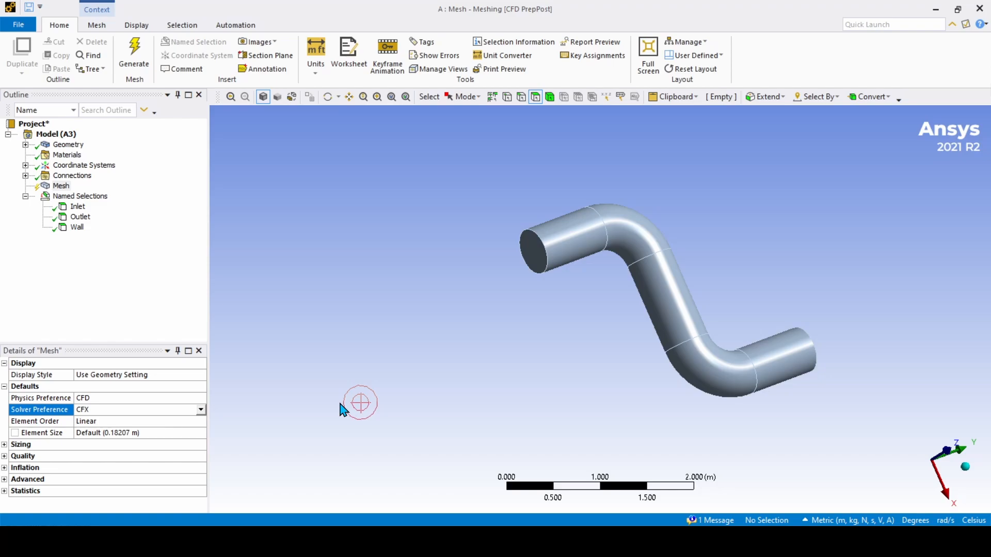
Step: Set the global element size to 0.005 m
{"action": "left_click", "coordinate": [145, 432]}
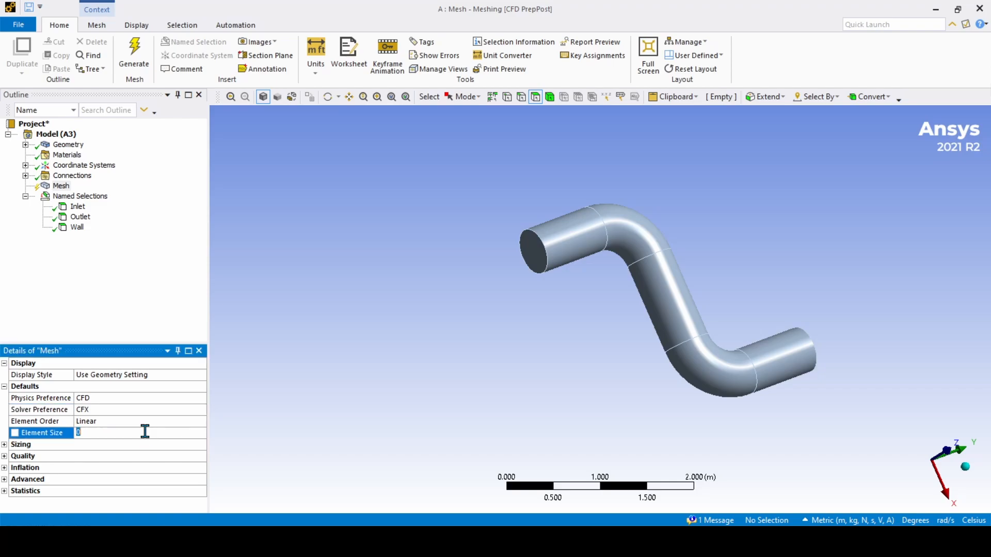
{"action": "type", "text": "0.0050.005"}
{"action": "key", "text": "Return"}
Step: Generate the mesh, move the Mesh Status window, and stop the run at 5%
{"action": "right_click", "coordinate": [62, 187]}
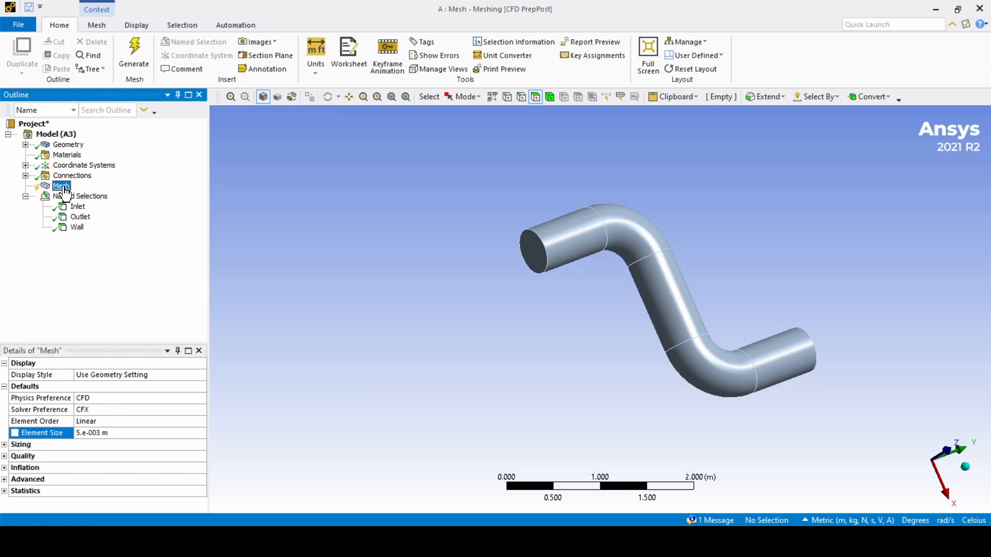
{"action": "left_click", "coordinate": [108, 226]}
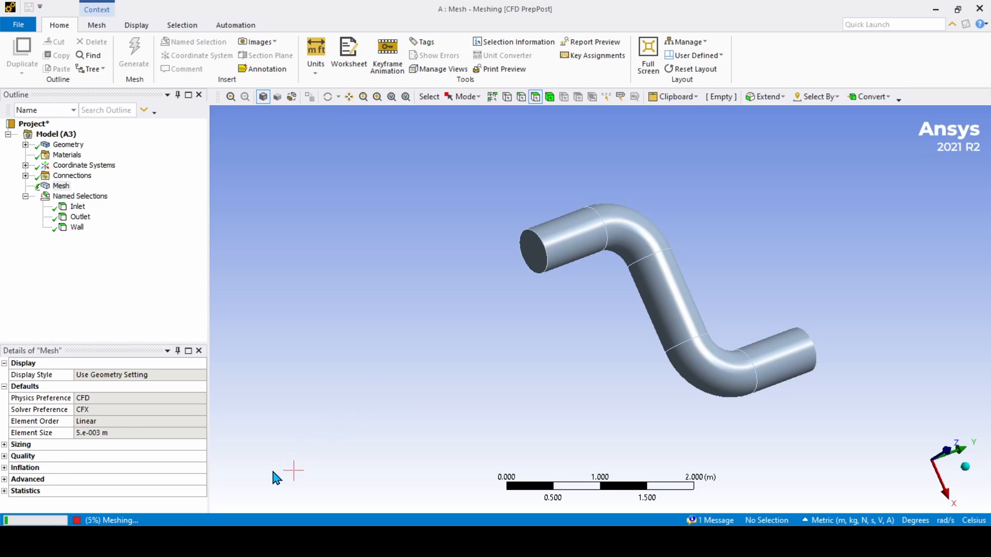
{"action": "left_click", "coordinate": [120, 522]}
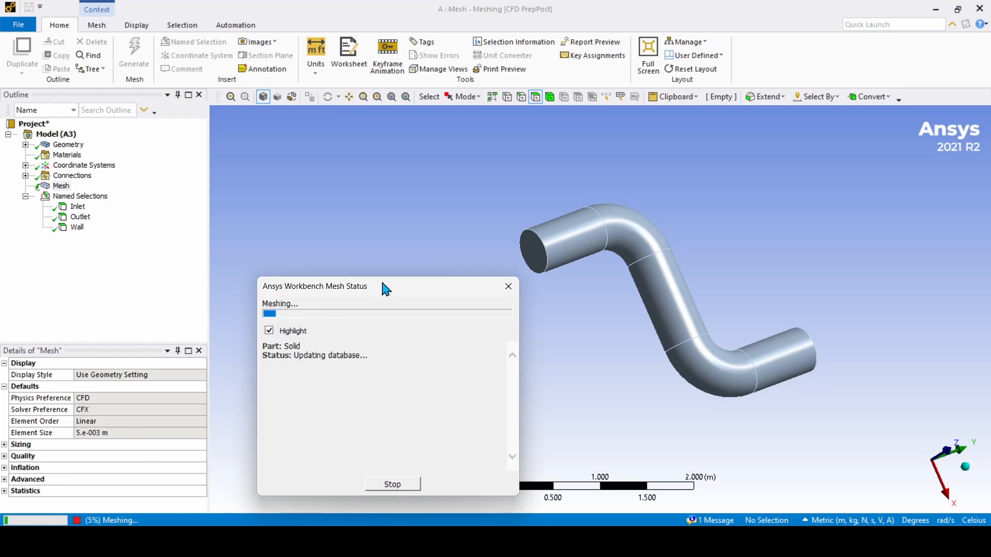
{"action": "left_click_drag", "start_coordinate": [383, 285], "coordinate": [364, 250]}
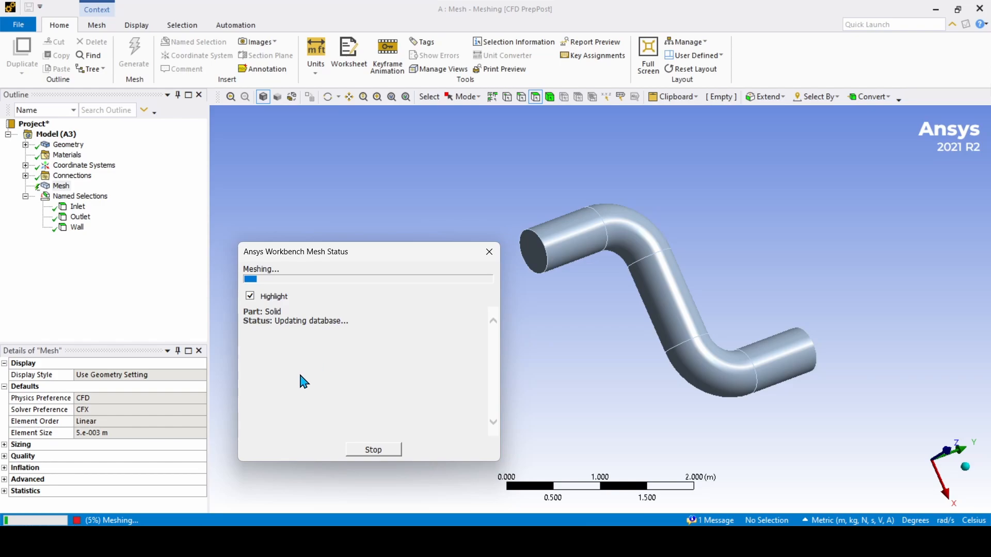
{"action": "left_click", "coordinate": [383, 453]}
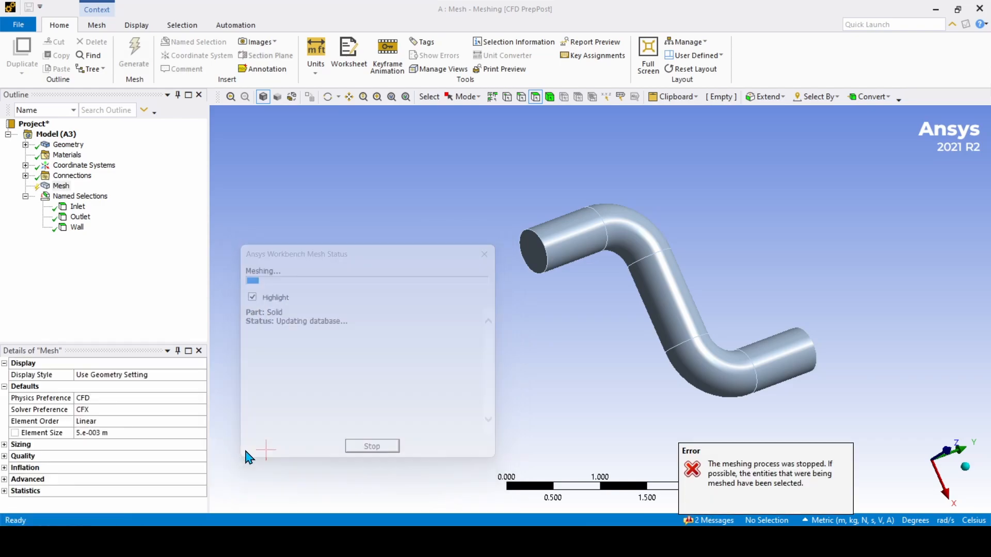
Step: Change the element size to 0.01 m and regenerate the mesh
{"action": "left_click", "coordinate": [126, 432]}
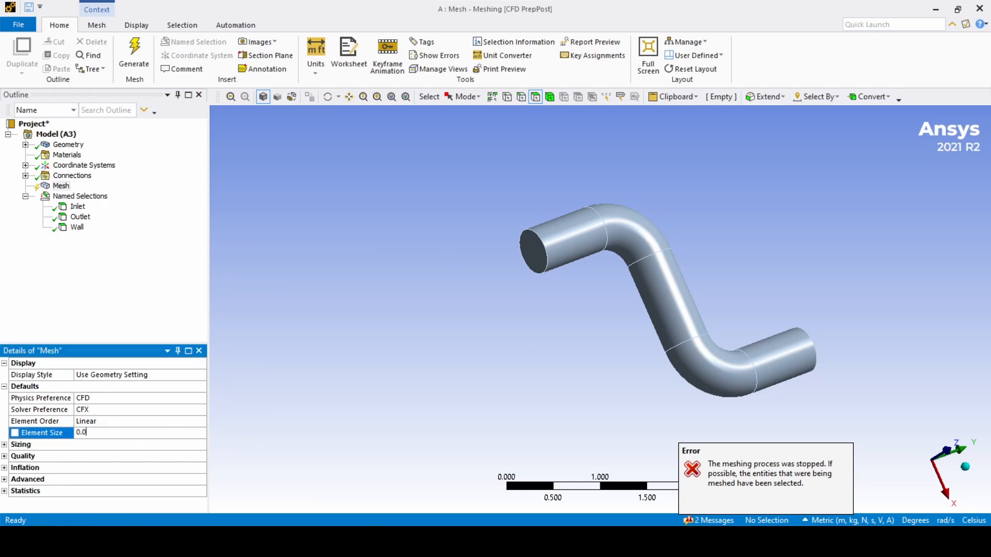
{"action": "key", "text": "Return"}
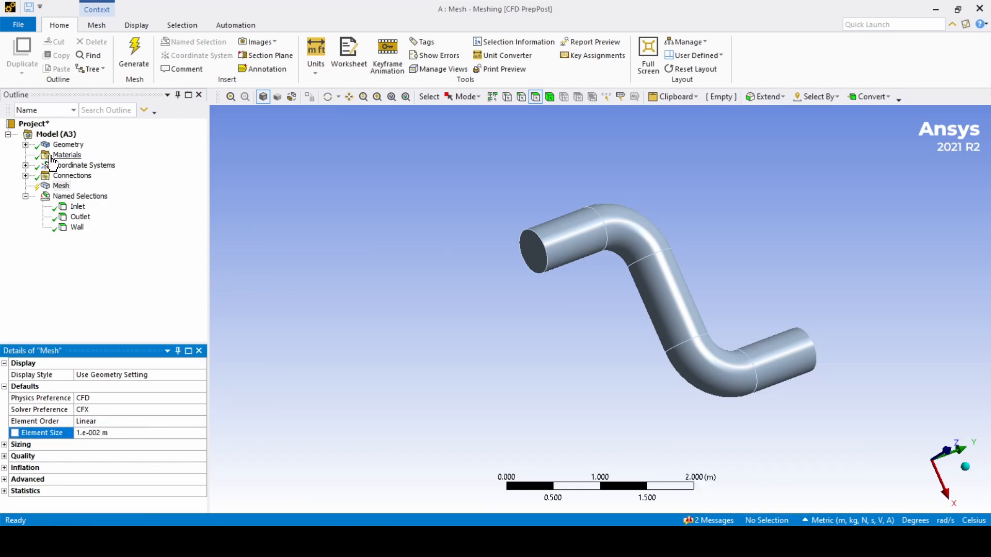
{"action": "left_click", "coordinate": [61, 186]}
{"action": "right_click", "coordinate": [64, 187]}
{"action": "left_click", "coordinate": [114, 224]}
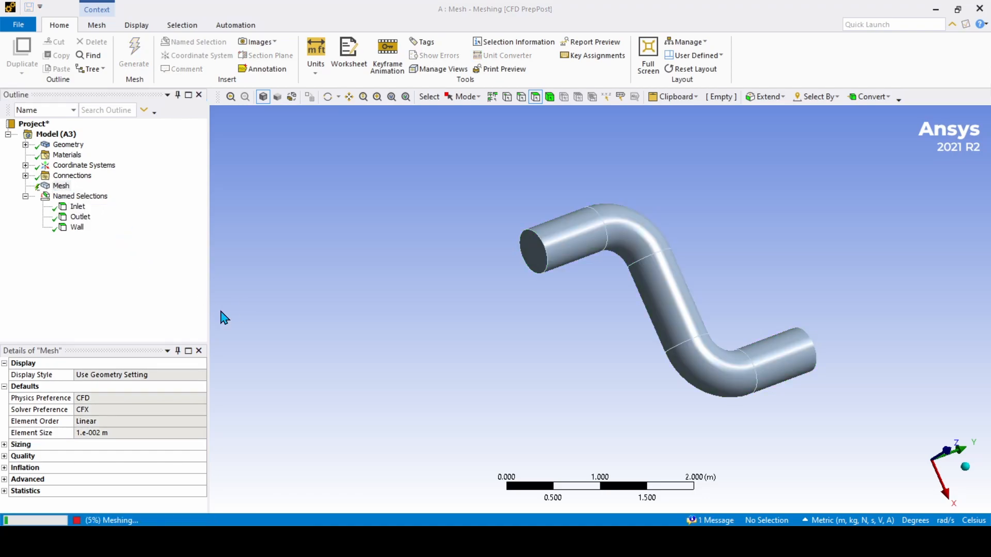
{"action": "scroll", "coordinate": [609, 257], "scroll_direction": "up", "scroll_amount": 3}
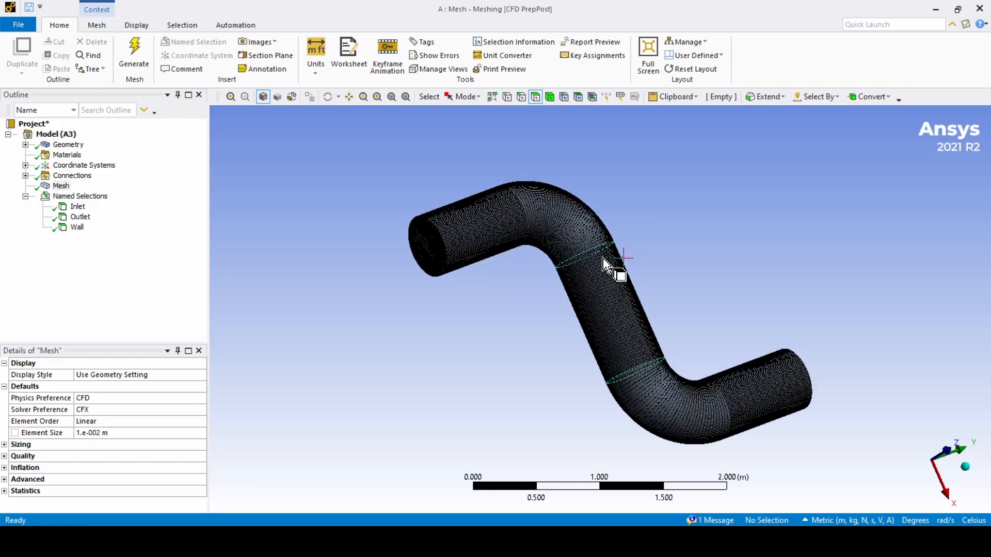
{"action": "middle_click_drag", "start_coordinate": [603, 258], "coordinate": [555, 298]}
{"action": "scroll", "coordinate": [569, 228], "scroll_direction": "up", "scroll_amount": 6}
{"action": "mouse_move", "coordinate": [578, 266]}
{"action": "middle_mouse_down", "text": "ctrl"}
{"action": "mouse_move", "coordinate": [490, 262]}
{"action": "mouse_move", "coordinate": [544, 236]}
{"action": "mouse_move", "coordinate": [513, 236]}
{"action": "mouse_move", "coordinate": [566, 283]}
{"action": "mouse_move", "coordinate": [620, 250]}
{"action": "mouse_move", "coordinate": [596, 268]}
{"action": "middle_mouse_up", "text": "ctrl"}
{"action": "scroll", "coordinate": [564, 261], "scroll_direction": "up", "scroll_amount": 5}
{"action": "scroll", "coordinate": [569, 283], "scroll_direction": "down", "scroll_amount": 5}
{"action": "scroll", "coordinate": [596, 267], "scroll_direction": "down", "scroll_amount": 4}
{"action": "middle_click_drag", "start_coordinate": [640, 297], "coordinate": [663, 312]}
{"action": "scroll", "coordinate": [714, 398], "scroll_direction": "up", "scroll_amount": 6}
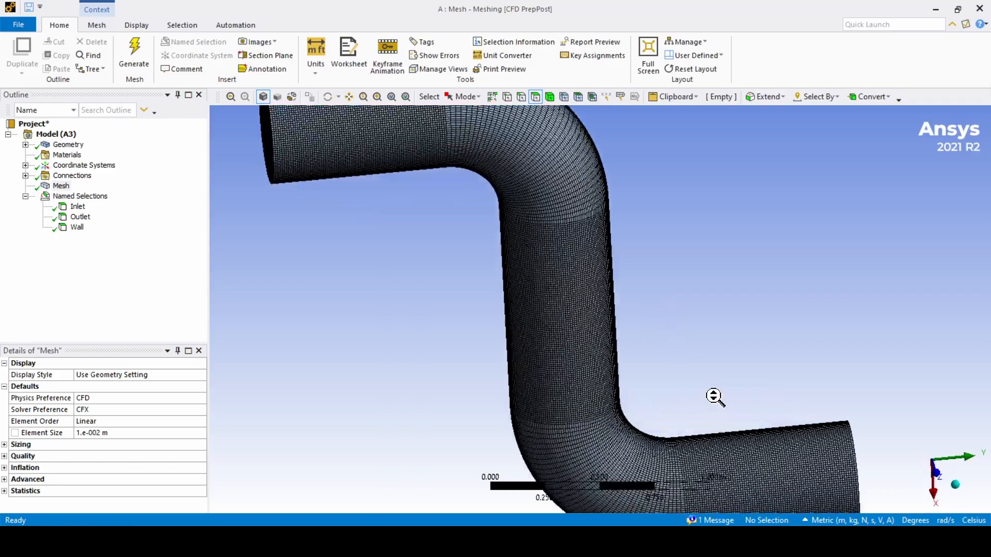
{"action": "scroll", "coordinate": [694, 411], "scroll_direction": "down", "scroll_amount": 6}
{"action": "scroll", "coordinate": [628, 331], "scroll_direction": "up", "scroll_amount": 2}
{"action": "scroll", "coordinate": [627, 331], "scroll_direction": "up", "scroll_amount": 2}
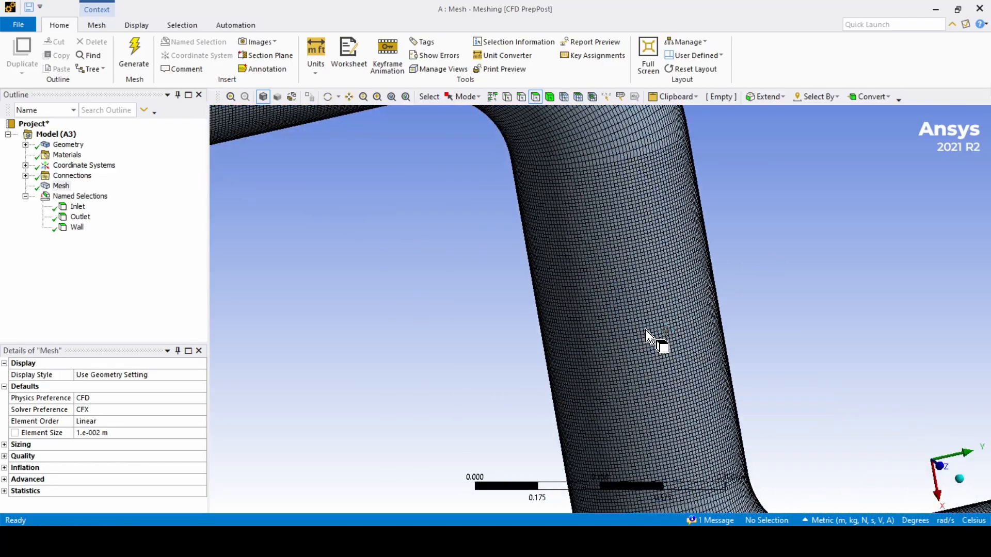
{"action": "middle_click_drag", "start_coordinate": [647, 331], "coordinate": [614, 283]}
{"action": "scroll", "coordinate": [643, 336], "scroll_direction": "up", "scroll_amount": 1}
{"action": "scroll", "coordinate": [650, 342], "scroll_direction": "up", "scroll_amount": 2}
{"action": "scroll", "coordinate": [686, 291], "scroll_direction": "down", "scroll_amount": 5}
{"action": "scroll", "coordinate": [624, 279], "scroll_direction": "up", "scroll_amount": 4}
{"action": "scroll", "coordinate": [590, 300], "scroll_direction": "up", "scroll_amount": 2}
{"action": "scroll", "coordinate": [594, 299], "scroll_direction": "up", "scroll_amount": 3}
{"action": "scroll", "coordinate": [593, 289], "scroll_direction": "down", "scroll_amount": 7}
{"action": "scroll", "coordinate": [627, 256], "scroll_direction": "down", "scroll_amount": 3}
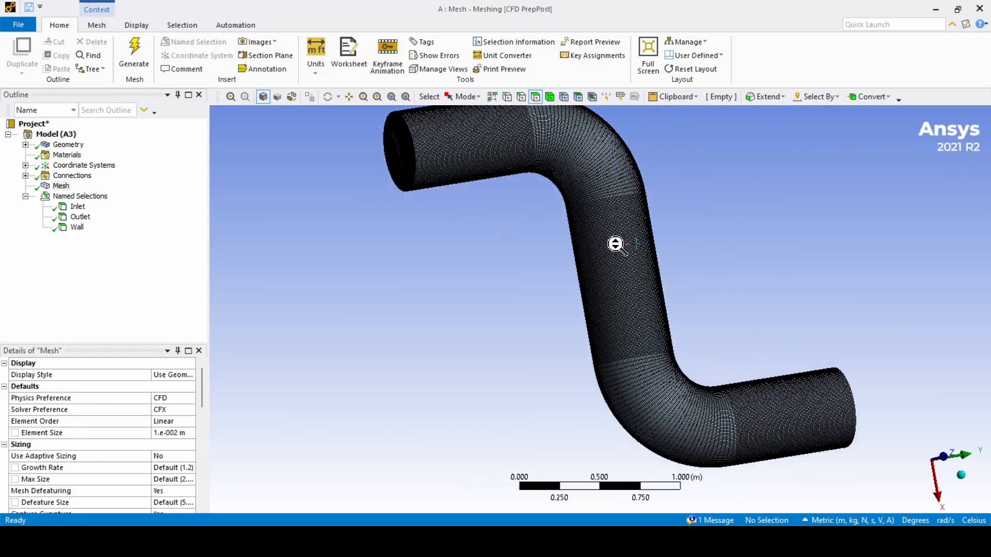
{"action": "scroll", "coordinate": [615, 243], "scroll_direction": "up", "scroll_amount": 7}
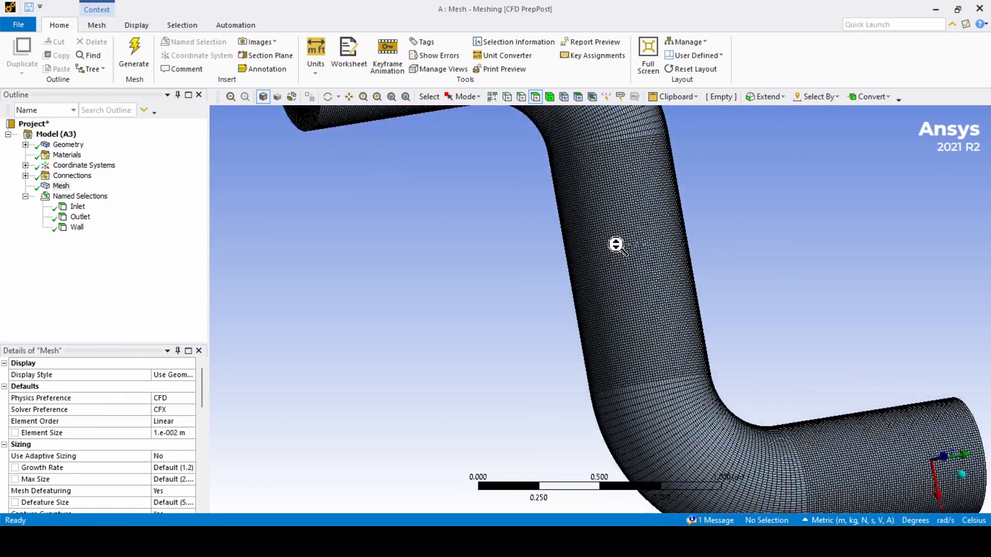
{"action": "middle_click_drag", "start_coordinate": [615, 243], "coordinate": [621, 213]}
{"action": "scroll", "coordinate": [621, 213], "scroll_direction": "down", "scroll_amount": 4}
{"action": "scroll", "coordinate": [621, 215], "scroll_direction": "down", "scroll_amount": 2}
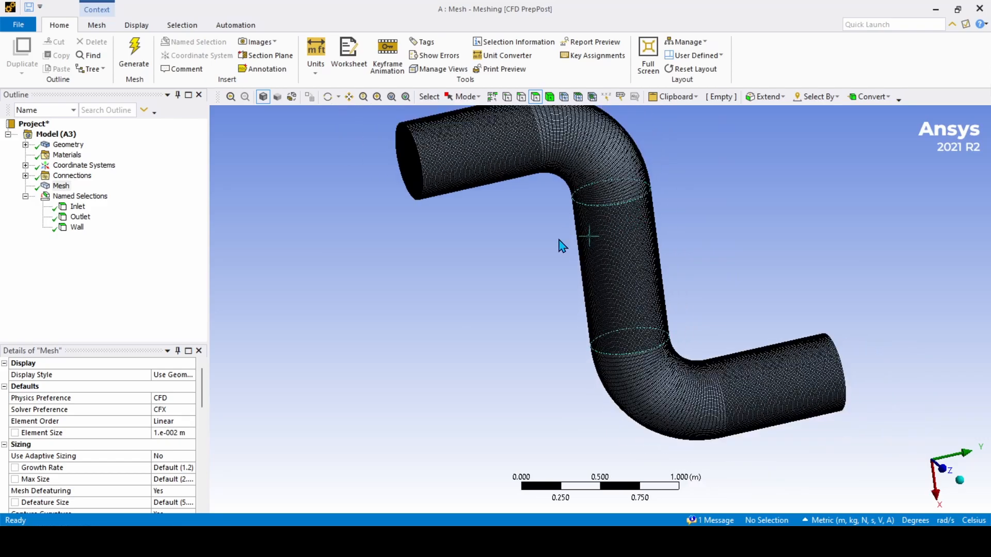
{"action": "scroll", "coordinate": [608, 239], "scroll_direction": "up", "scroll_amount": 8}
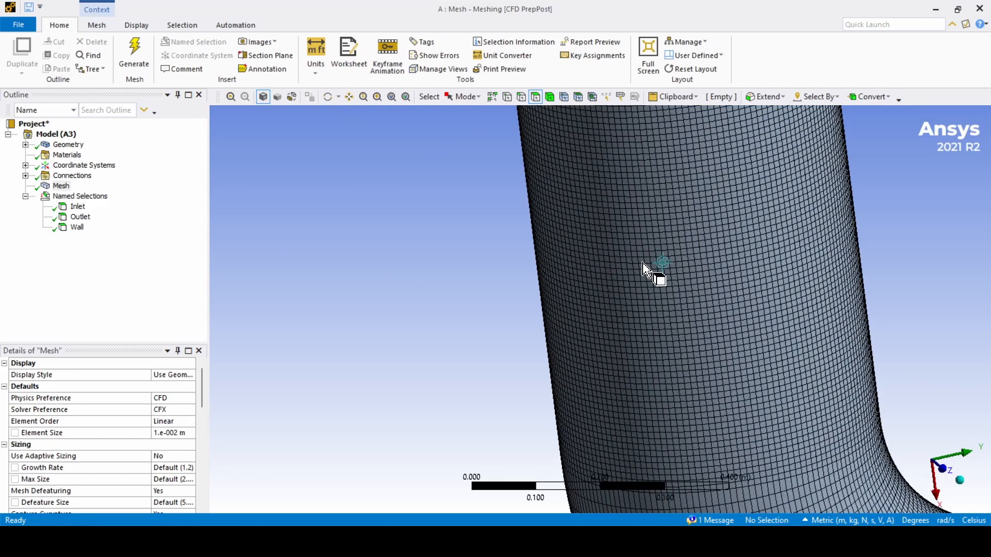
{"action": "mouse_move", "coordinate": [655, 270]}
{"action": "middle_mouse_down"}
{"action": "mouse_move", "coordinate": [620, 256]}
{"action": "mouse_move", "coordinate": [689, 277]}
{"action": "mouse_move", "coordinate": [652, 263]}
{"action": "middle_mouse_up"}
{"action": "scroll", "coordinate": [689, 272], "scroll_direction": "down", "scroll_amount": 5}
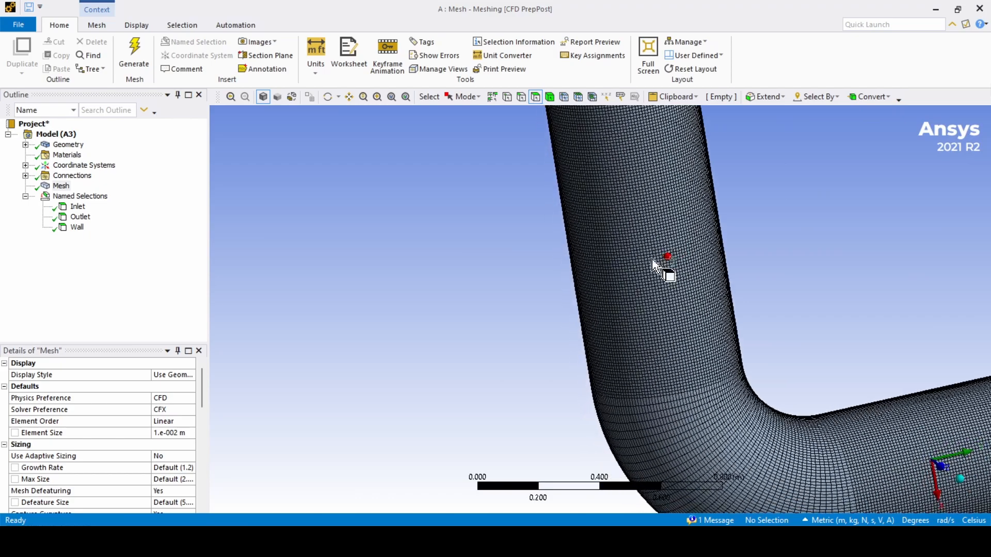
{"action": "scroll", "coordinate": [653, 264], "scroll_direction": "down", "scroll_amount": 4}
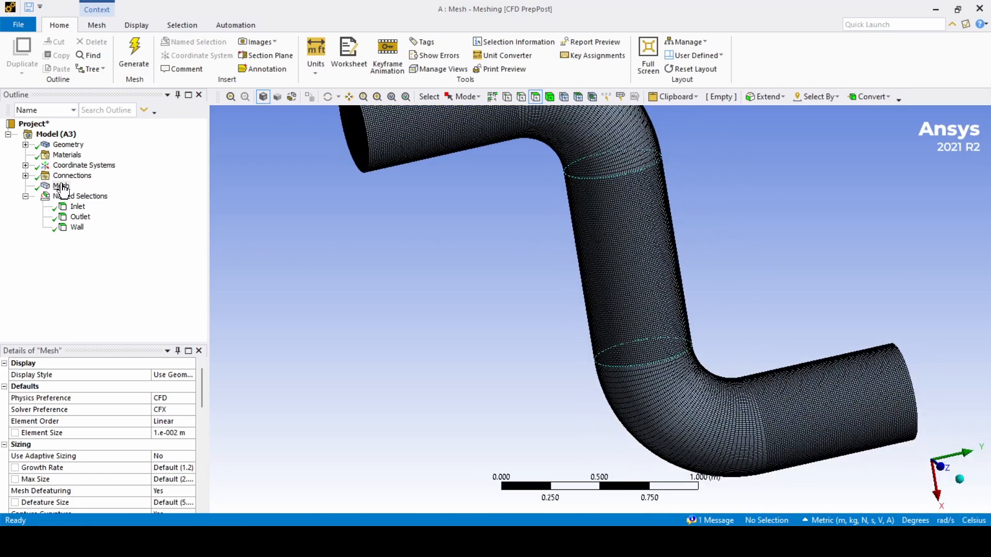
{"action": "left_click", "coordinate": [62, 187]}
Step: Insert a meshing Method under Mesh scoped to the single pipe body
{"action": "right_click", "coordinate": [61, 187]}
{"action": "mouse_move", "coordinate": [172, 192]}
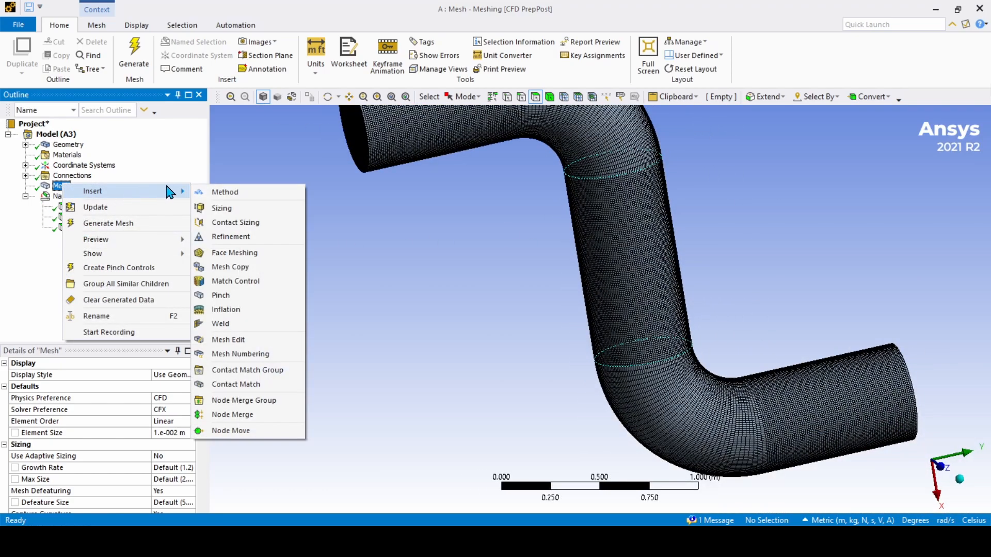
{"action": "left_click", "coordinate": [217, 195]}
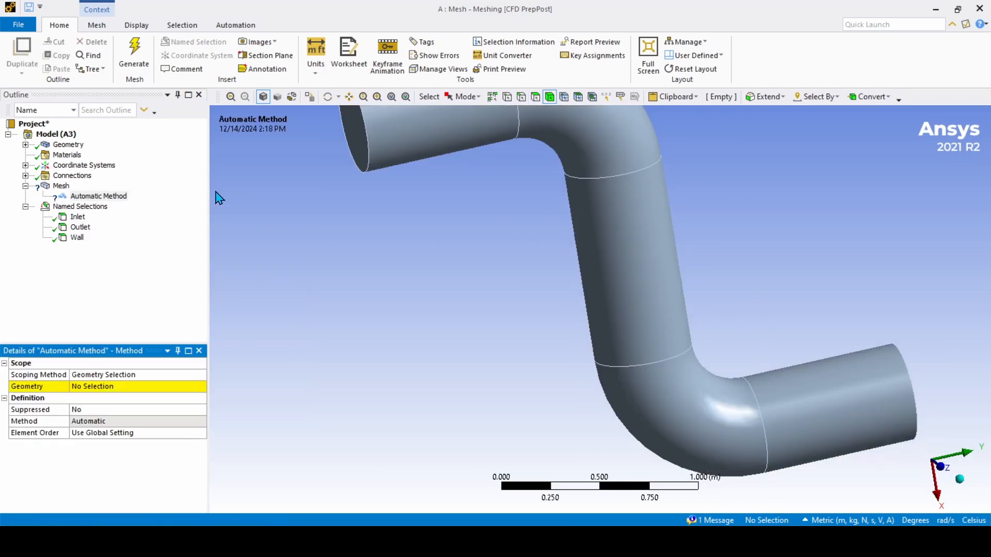
{"action": "left_click", "coordinate": [122, 395]}
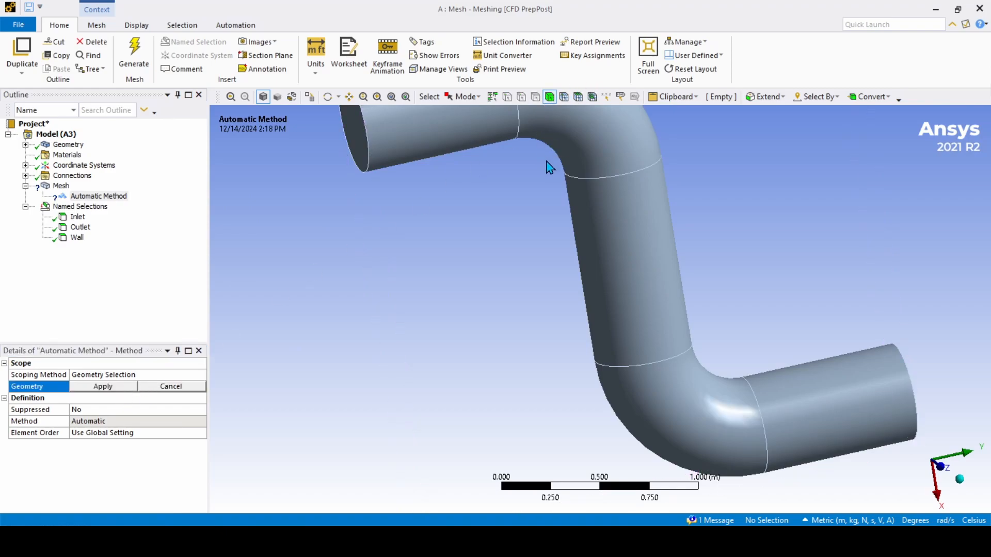
{"action": "left_click", "coordinate": [571, 137]}
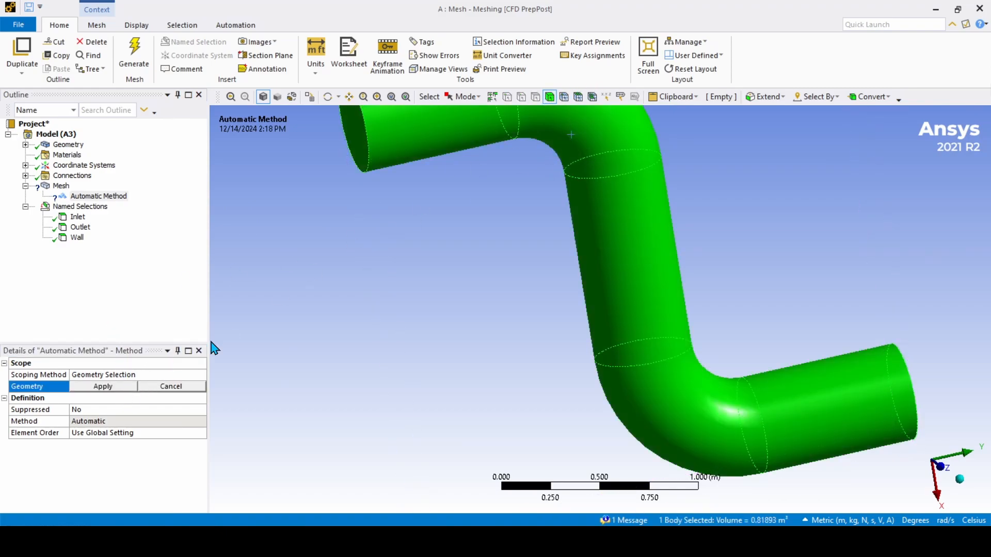
{"action": "scroll", "coordinate": [516, 241], "scroll_direction": "up", "scroll_amount": 2}
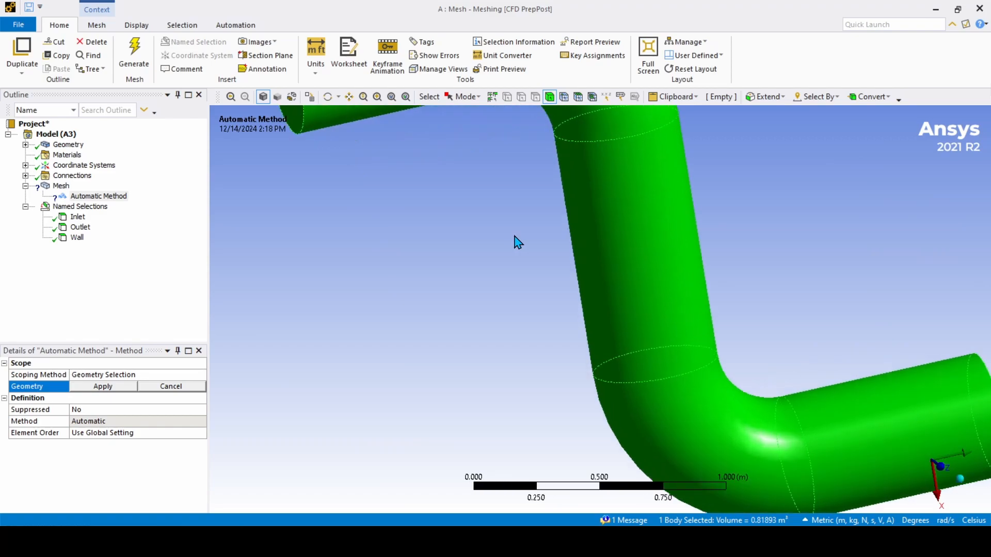
{"action": "scroll", "coordinate": [516, 239], "scroll_direction": "down", "scroll_amount": 5}
{"action": "mouse_move", "coordinate": [518, 238]}
{"action": "middle_mouse_down"}
{"action": "mouse_move", "coordinate": [572, 224]}
{"action": "mouse_move", "coordinate": [528, 223]}
{"action": "middle_mouse_up"}
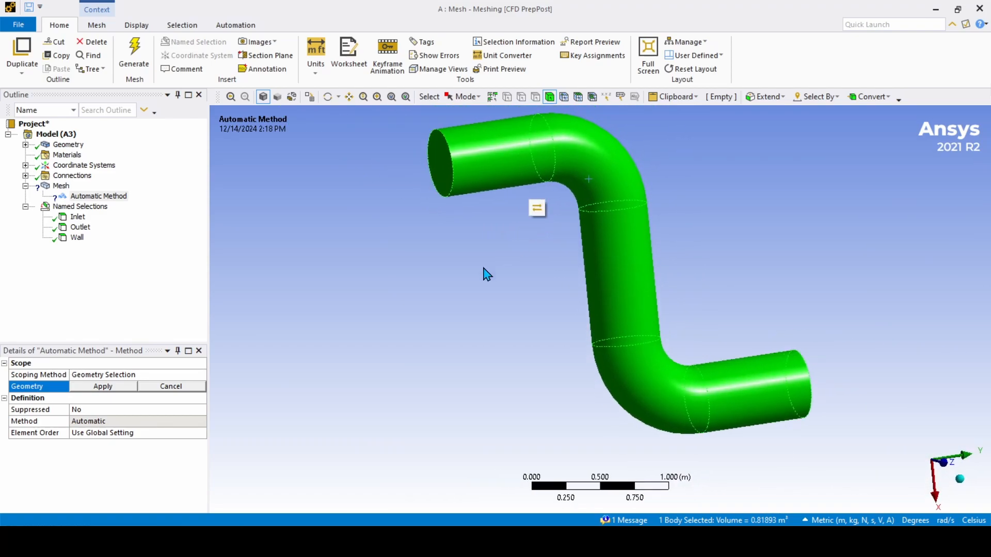
{"action": "left_click", "coordinate": [122, 388]}
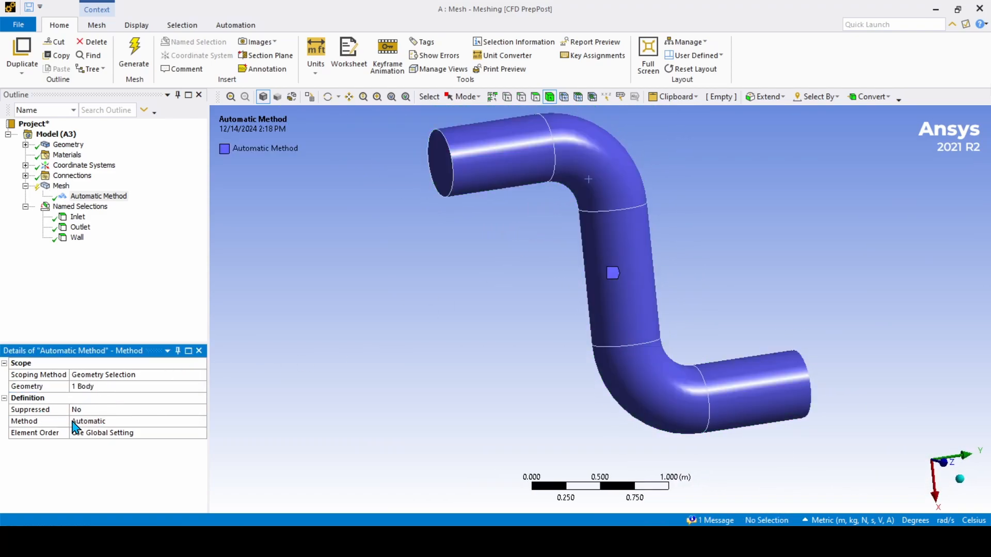
Step: Set the method type to Hex Dominant, after briefly choosing Tetrahedrons
{"action": "left_click", "coordinate": [112, 421]}
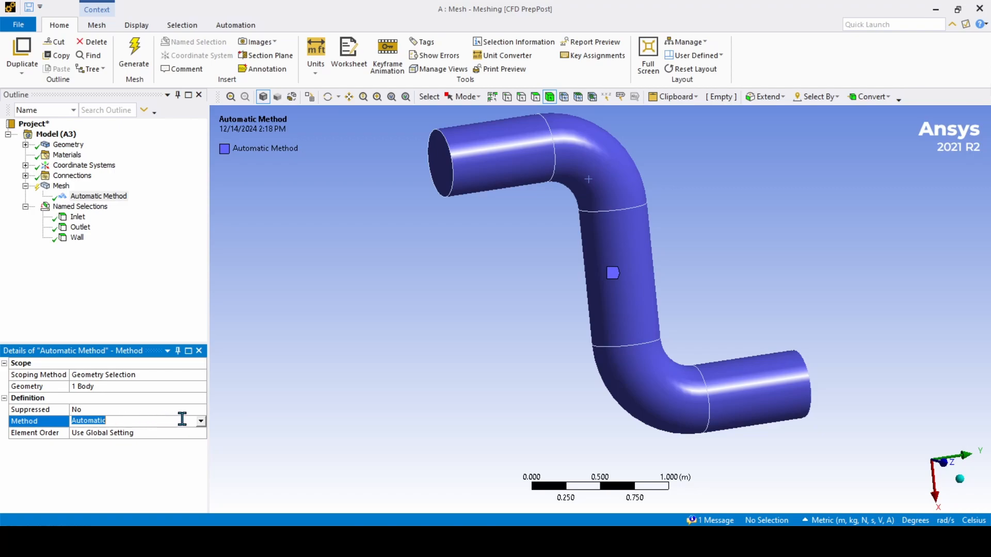
{"action": "left_click", "coordinate": [201, 423]}
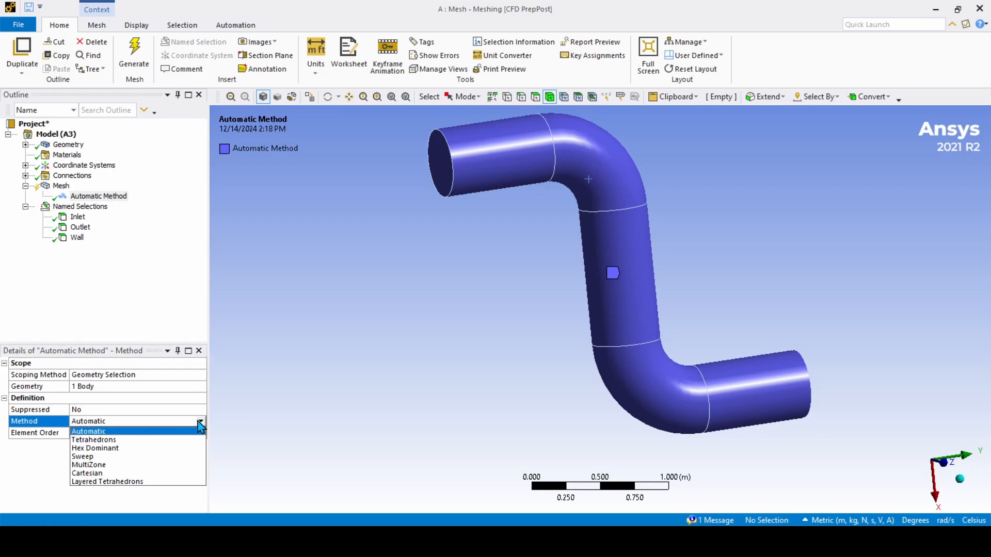
{"action": "left_click", "coordinate": [130, 441]}
{"action": "left_click", "coordinate": [169, 422]}
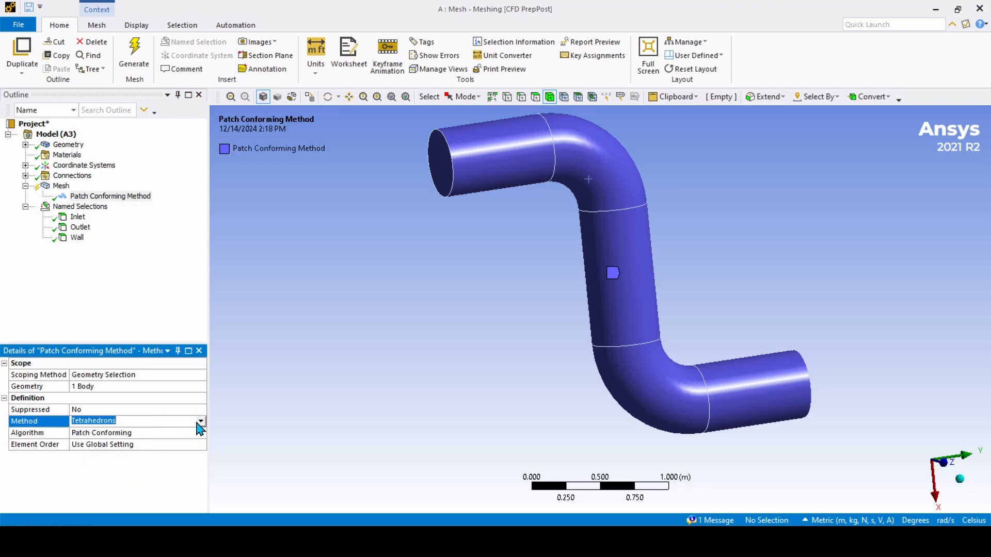
{"action": "left_click", "coordinate": [201, 423]}
{"action": "left_click", "coordinate": [134, 452]}
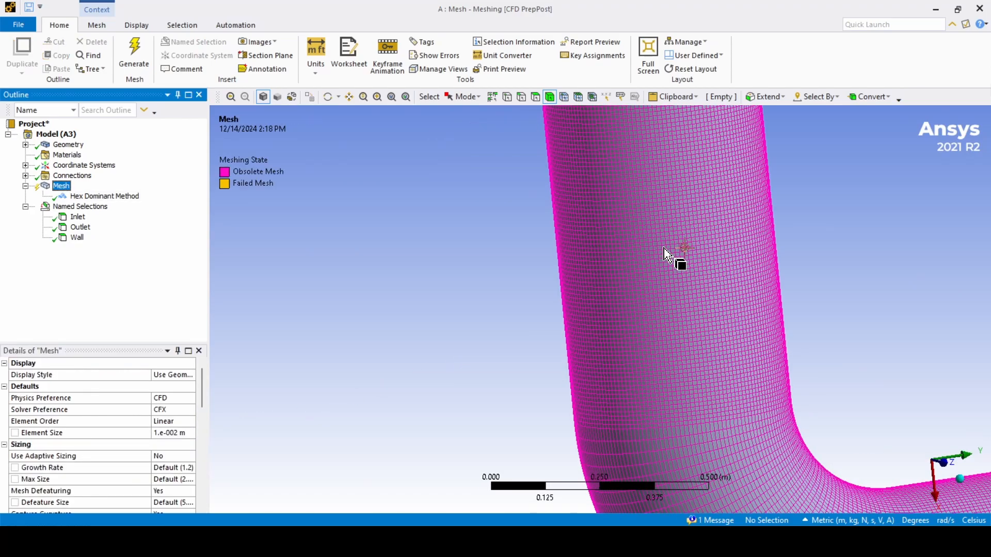
Step: Zoom and orbit around the pipe to inspect the obsolete mesh
{"action": "scroll", "coordinate": [675, 261], "scroll_direction": "down", "scroll_amount": 2}
{"action": "scroll", "coordinate": [674, 258], "scroll_direction": "up", "scroll_amount": 2}
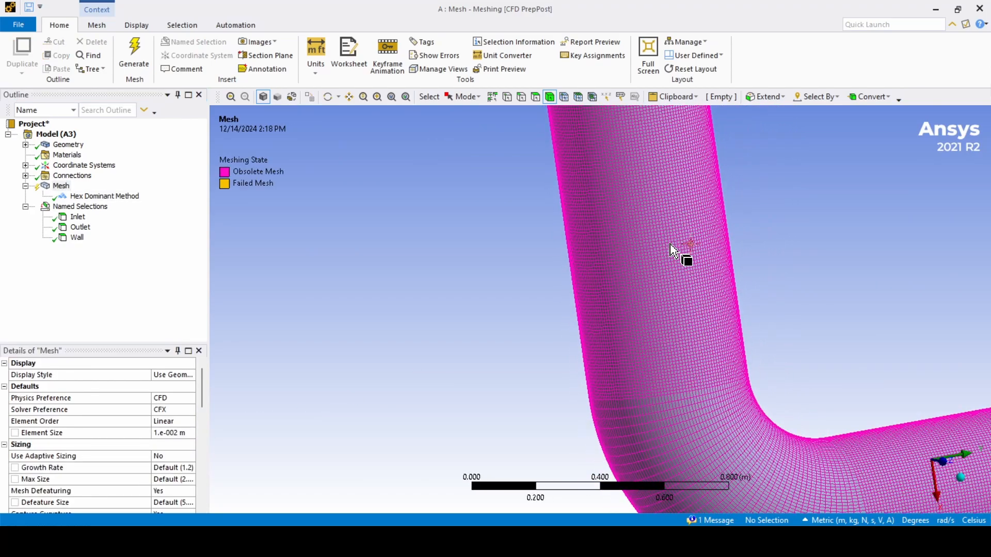
{"action": "mouse_move", "coordinate": [670, 246]}
{"action": "middle_mouse_down"}
{"action": "mouse_move", "coordinate": [626, 243]}
{"action": "mouse_move", "coordinate": [659, 245]}
{"action": "mouse_move", "coordinate": [649, 254]}
{"action": "mouse_move", "coordinate": [674, 258]}
{"action": "mouse_move", "coordinate": [664, 260]}
{"action": "mouse_move", "coordinate": [604, 241]}
{"action": "mouse_move", "coordinate": [656, 254]}
{"action": "middle_mouse_up"}
{"action": "scroll", "coordinate": [651, 250], "scroll_direction": "up", "scroll_amount": 1}
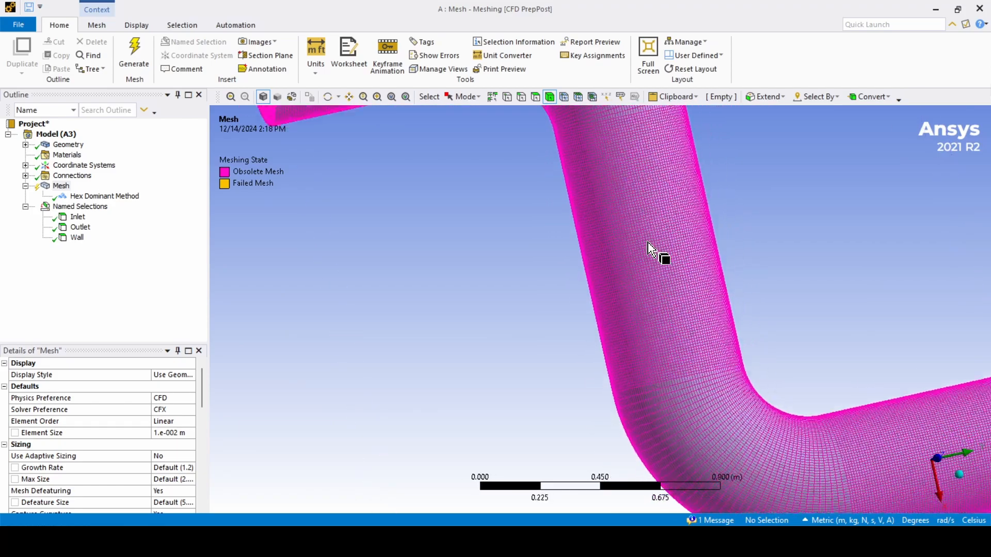
{"action": "scroll", "coordinate": [648, 250], "scroll_direction": "down", "scroll_amount": 2}
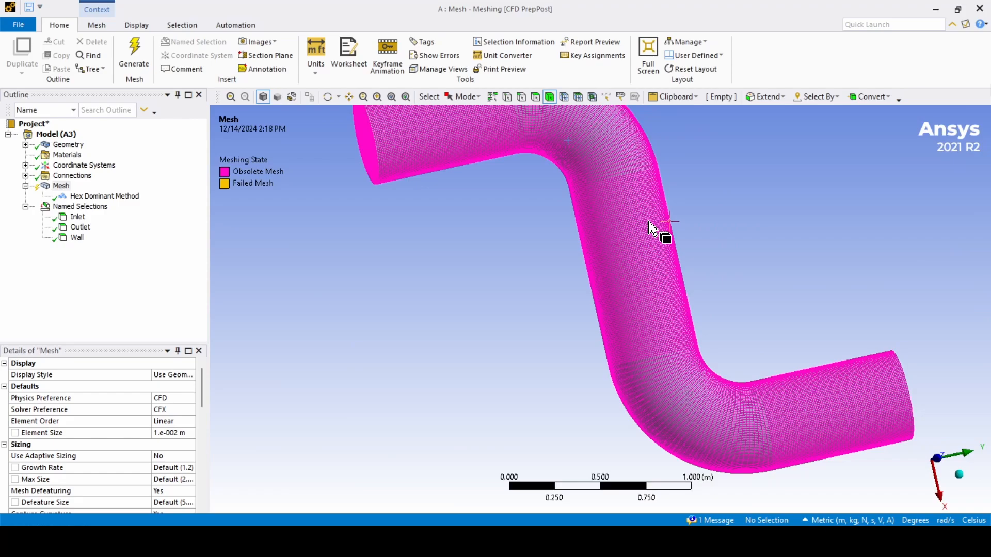
{"action": "scroll", "coordinate": [649, 222], "scroll_direction": "up", "scroll_amount": 2}
{"action": "scroll", "coordinate": [649, 227], "scroll_direction": "up", "scroll_amount": 2}
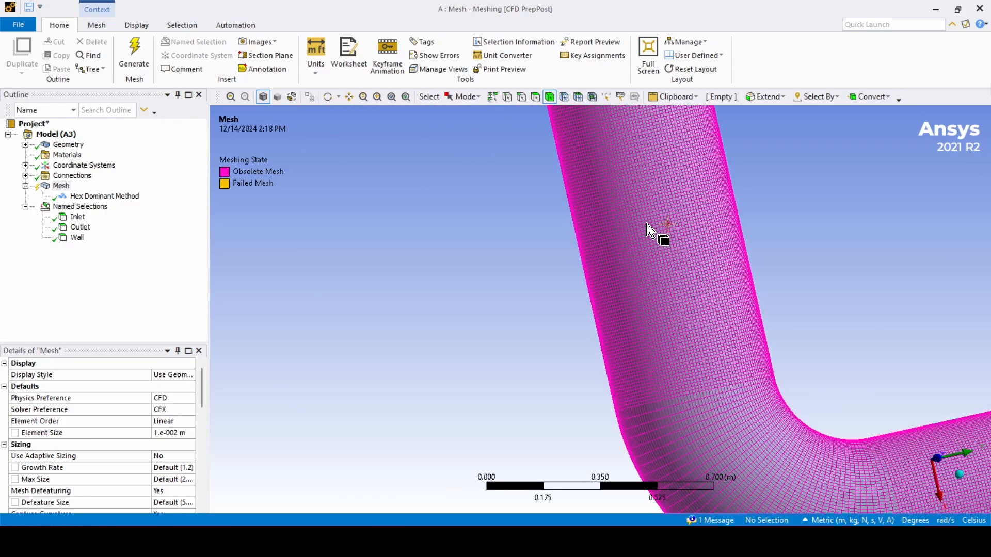
{"action": "scroll", "coordinate": [647, 224], "scroll_direction": "up", "scroll_amount": 2}
{"action": "scroll", "coordinate": [648, 225], "scroll_direction": "down", "scroll_amount": 3}
{"action": "middle_click_drag", "start_coordinate": [686, 234], "coordinate": [614, 232]}
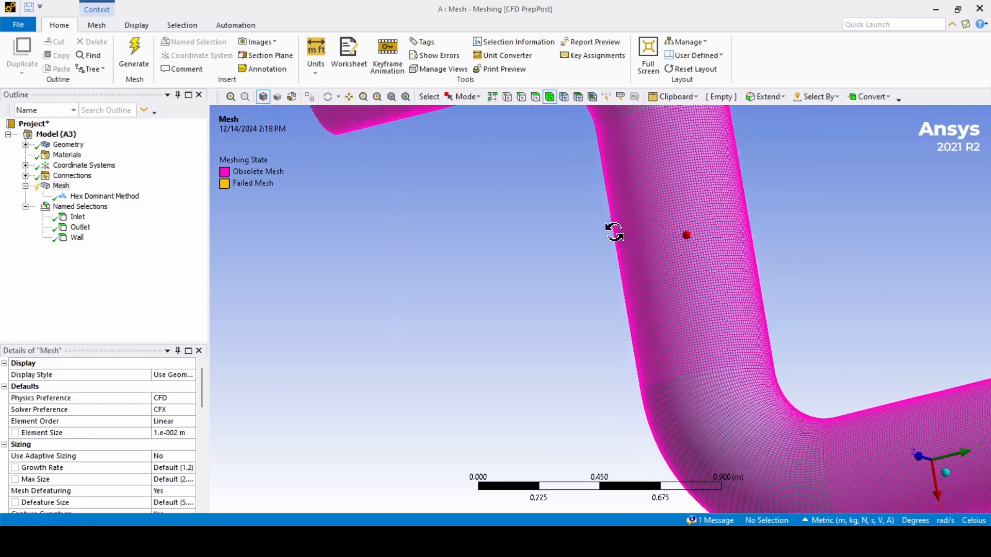
{"action": "scroll", "coordinate": [678, 242], "scroll_direction": "up", "scroll_amount": 3}
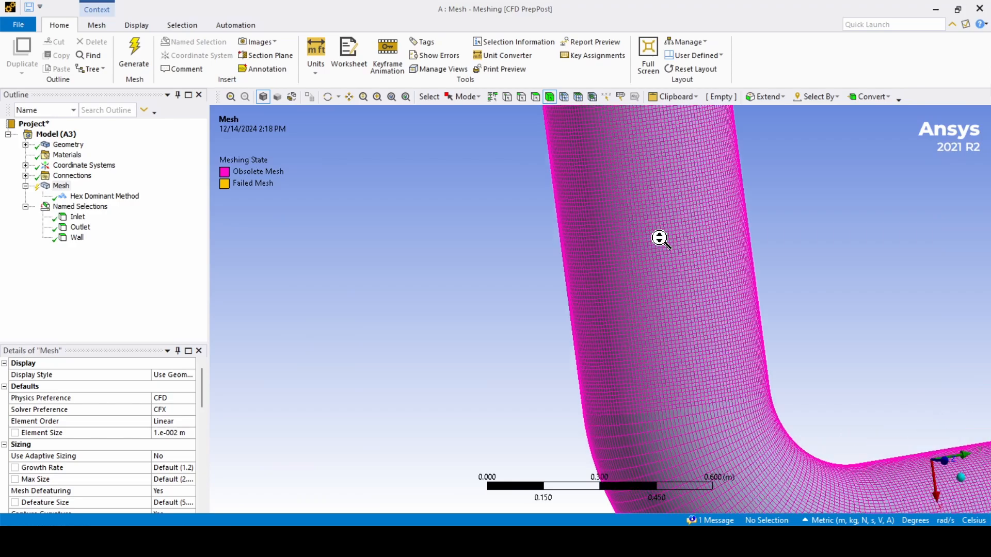
{"action": "scroll", "coordinate": [660, 239], "scroll_direction": "up", "scroll_amount": 1}
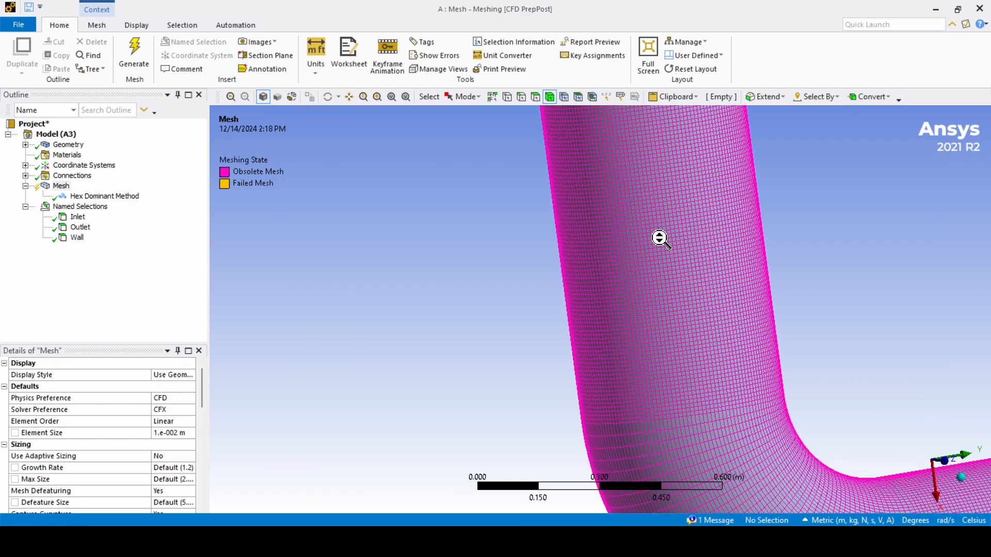
{"action": "scroll", "coordinate": [660, 238], "scroll_direction": "down", "scroll_amount": 4}
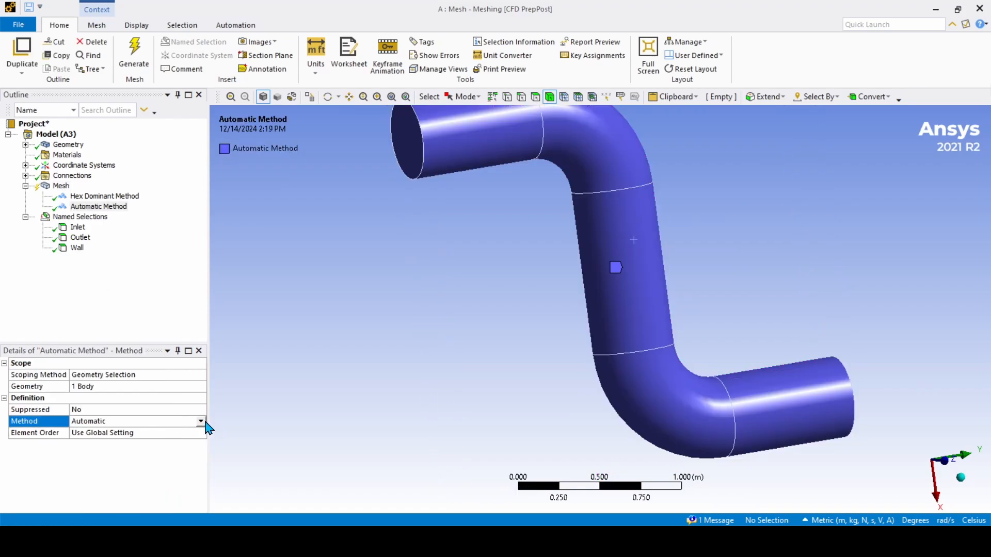
Step: Change the second method to Tetrahedrons with the Patch Conforming algorithm
{"action": "left_click", "coordinate": [201, 422]}
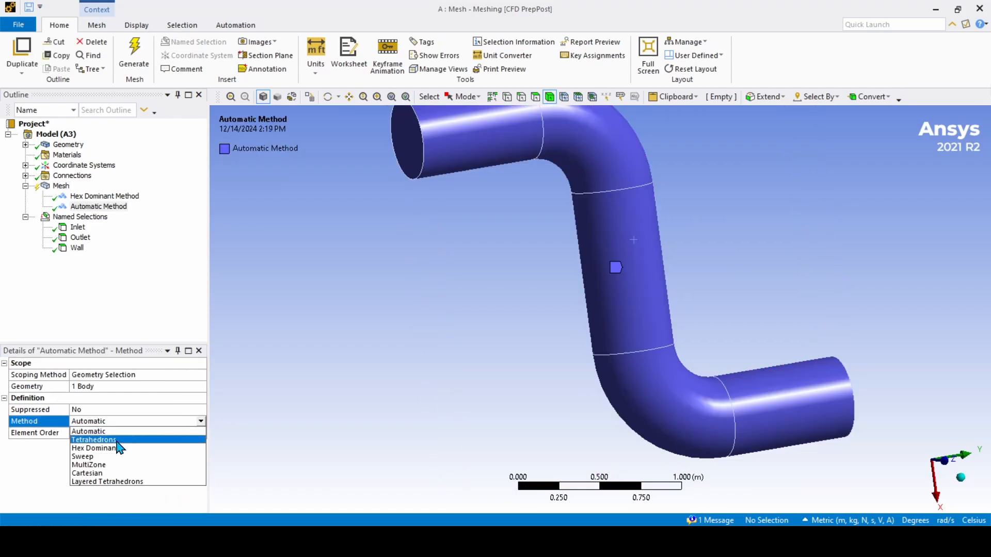
{"action": "left_click", "coordinate": [98, 439]}
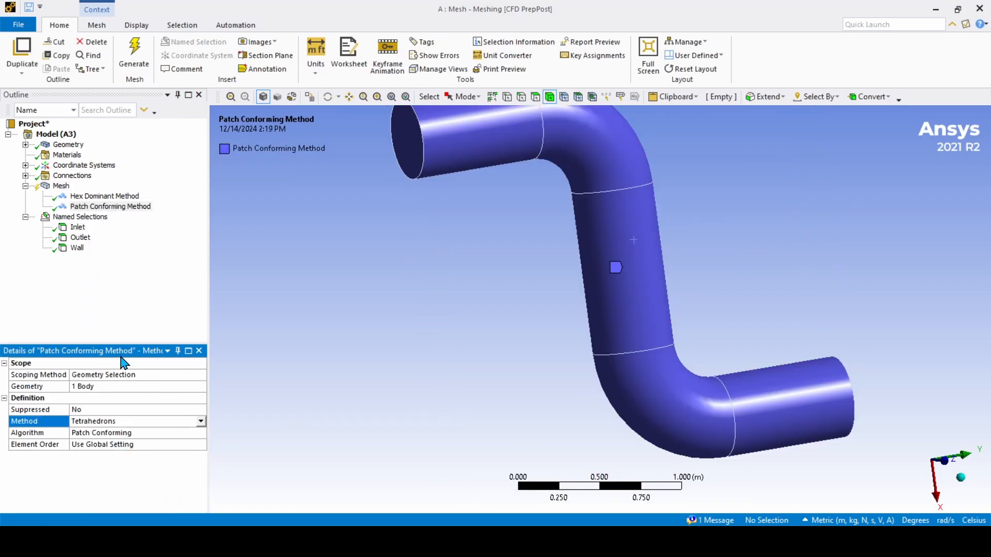
{"action": "left_click", "coordinate": [163, 432]}
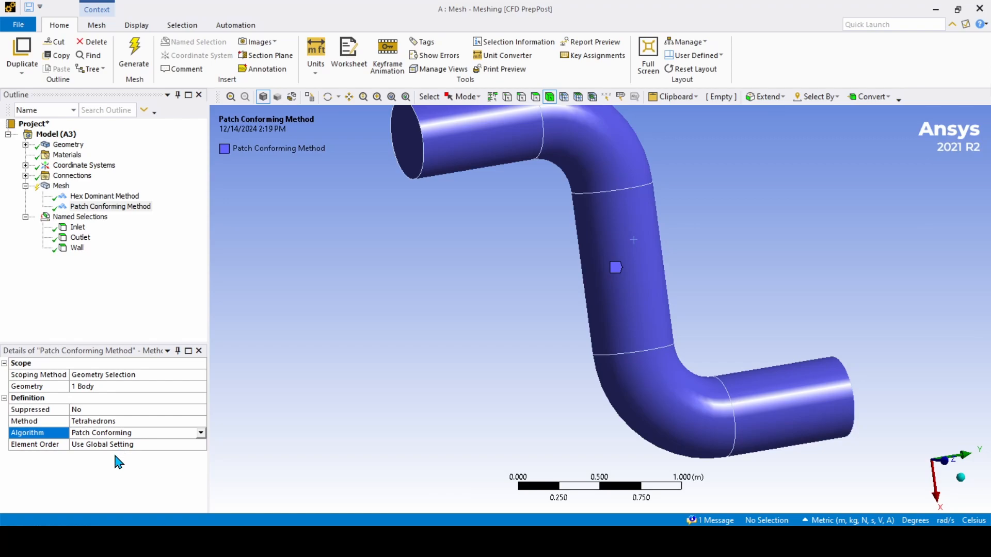
Step: Generate the mesh for the S-bend pipe from the Mesh context menu
{"action": "left_click", "coordinate": [73, 175]}
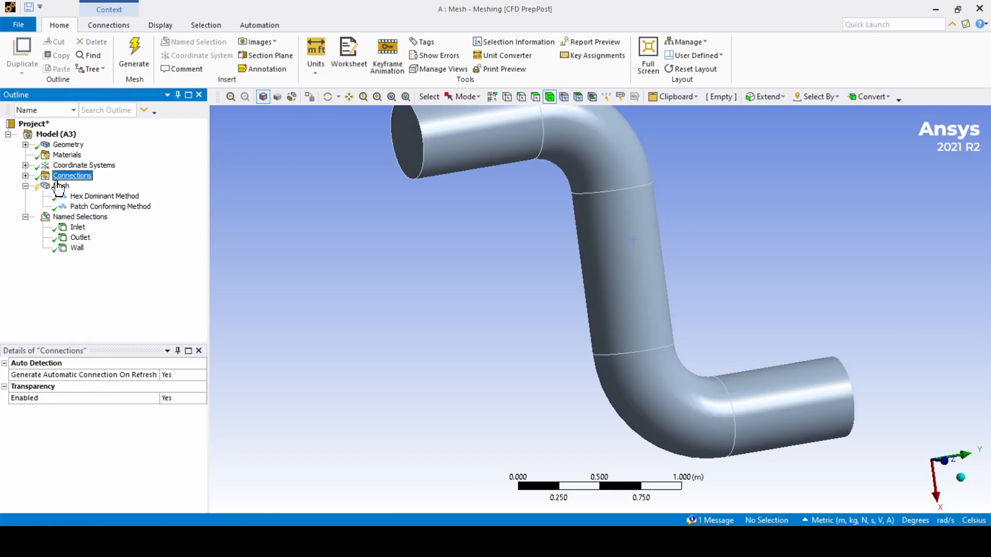
{"action": "left_click", "coordinate": [61, 186]}
{"action": "right_click", "coordinate": [61, 186]}
{"action": "left_click", "coordinate": [91, 229]}
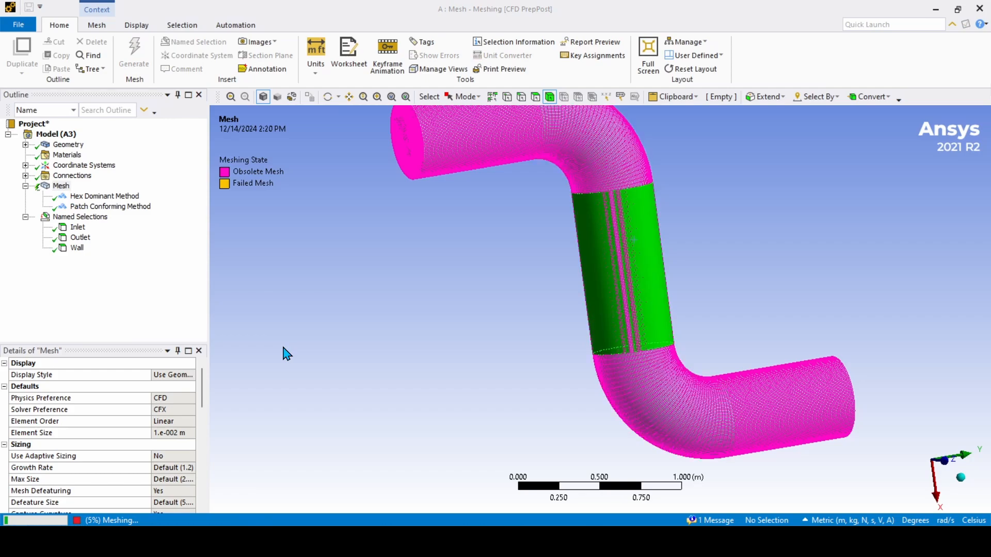
Step: Zoom and orbit to inspect the fine triangular elements on the pipe wall
{"action": "scroll", "coordinate": [614, 310], "scroll_direction": "up", "scroll_amount": 5}
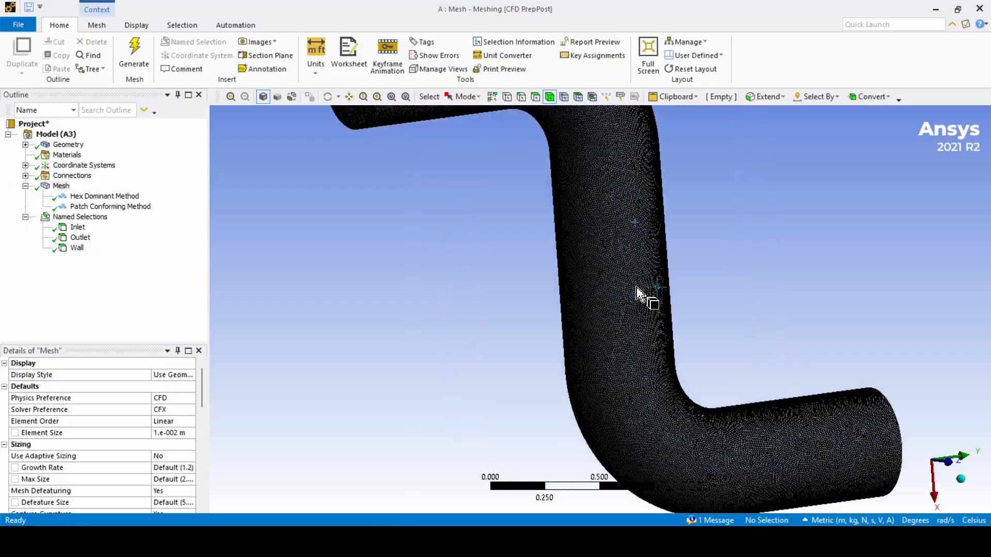
{"action": "scroll", "coordinate": [640, 297], "scroll_direction": "up", "scroll_amount": 5}
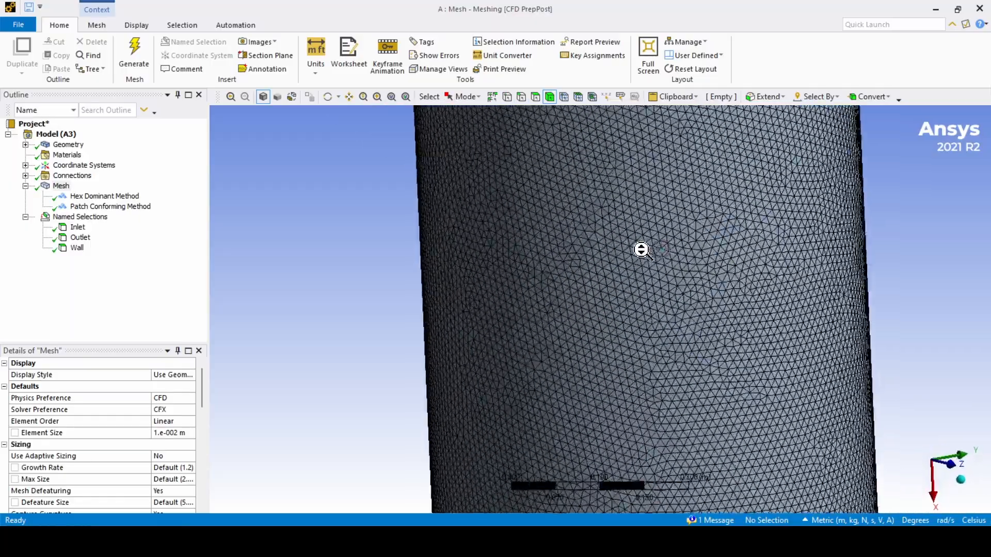
{"action": "scroll", "coordinate": [635, 264], "scroll_direction": "down", "scroll_amount": 6}
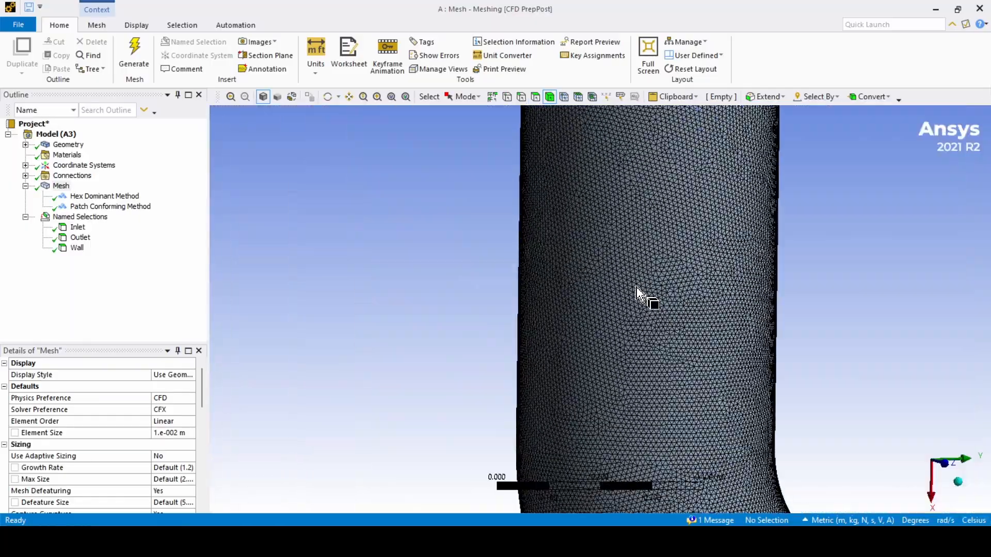
{"action": "scroll", "coordinate": [637, 288], "scroll_direction": "up", "scroll_amount": 5}
{"action": "middle_click_drag", "start_coordinate": [651, 285], "coordinate": [622, 284]}
{"action": "scroll", "coordinate": [653, 297], "scroll_direction": "down", "scroll_amount": 3}
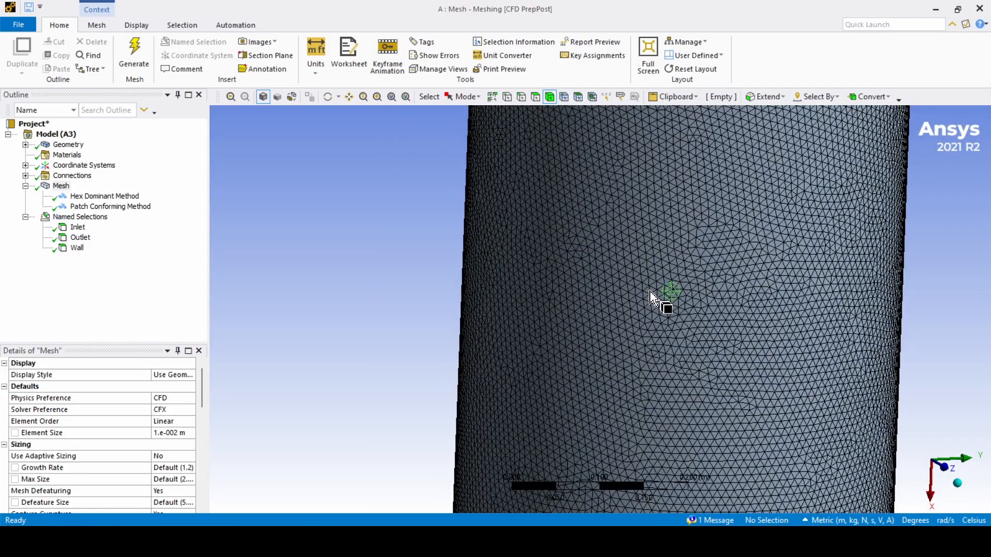
{"action": "scroll", "coordinate": [651, 293], "scroll_direction": "up", "scroll_amount": 5}
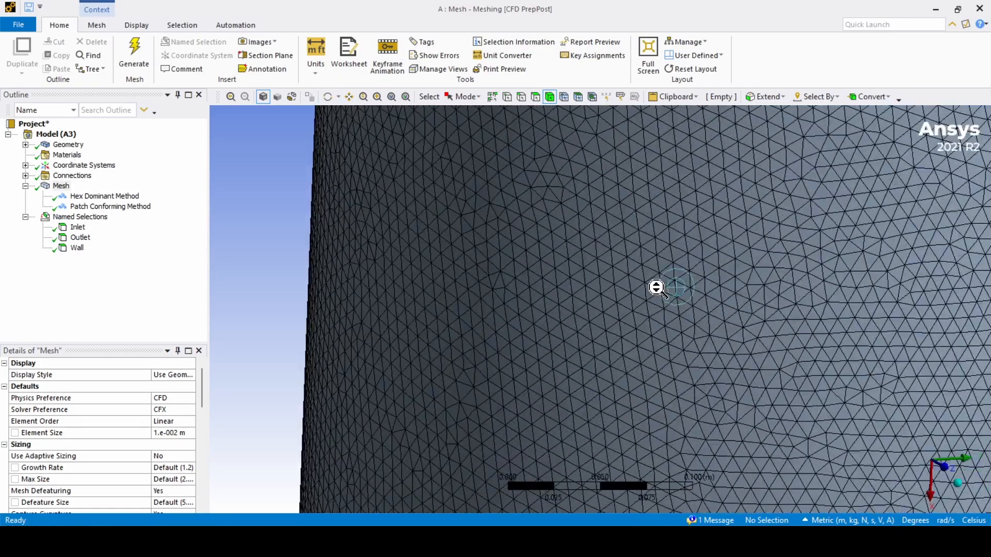
{"action": "middle_click_drag", "start_coordinate": [652, 291], "coordinate": [648, 284]}
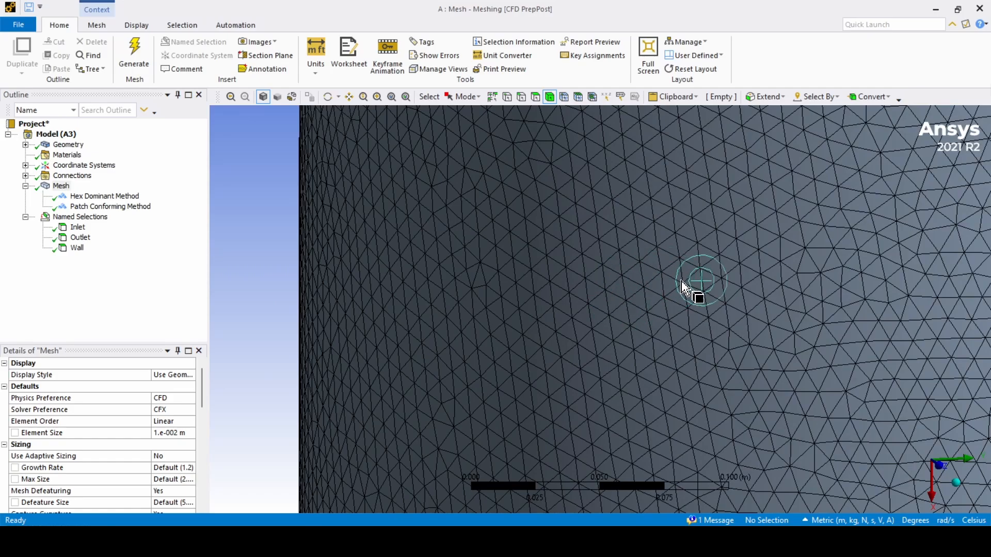
{"action": "scroll", "coordinate": [609, 284], "scroll_direction": "down", "scroll_amount": 3}
{"action": "scroll", "coordinate": [610, 283], "scroll_direction": "down", "scroll_amount": 5}
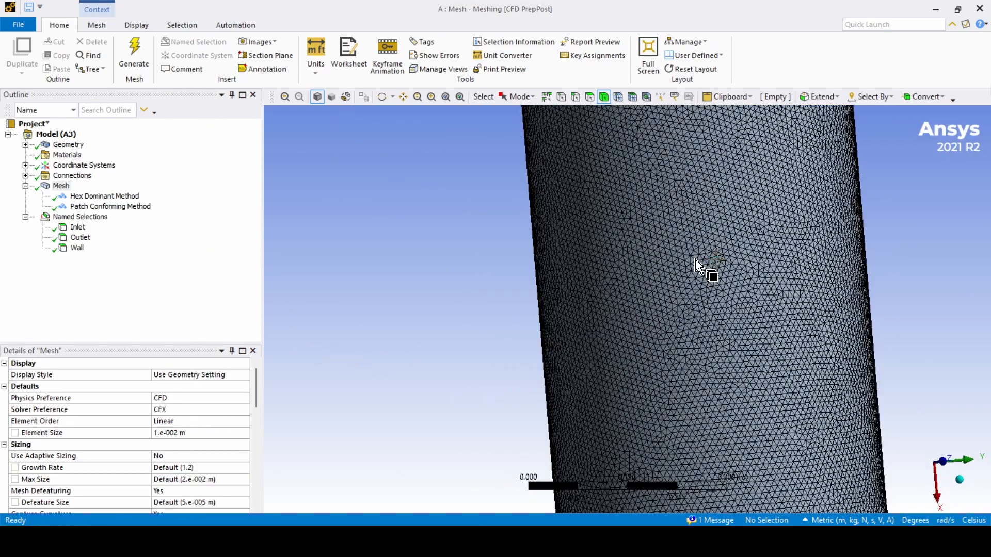
{"action": "scroll", "coordinate": [691, 263], "scroll_direction": "up", "scroll_amount": 2}
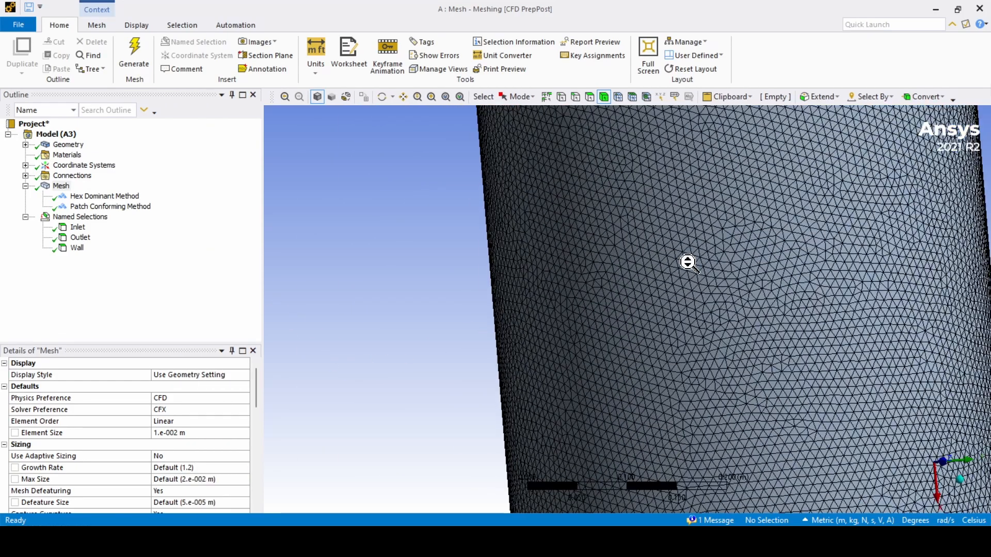
{"action": "scroll", "coordinate": [689, 266], "scroll_direction": "down", "scroll_amount": 4}
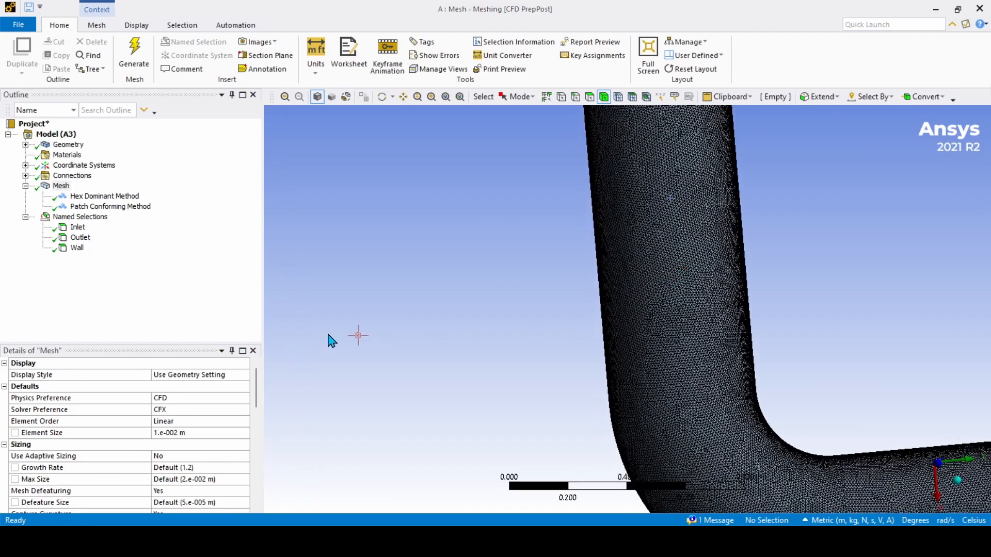
Step: Show the Patch Conforming Method's settings under Mesh
{"action": "right_click", "coordinate": [61, 189]}
{"action": "left_click", "coordinate": [272, 216]}
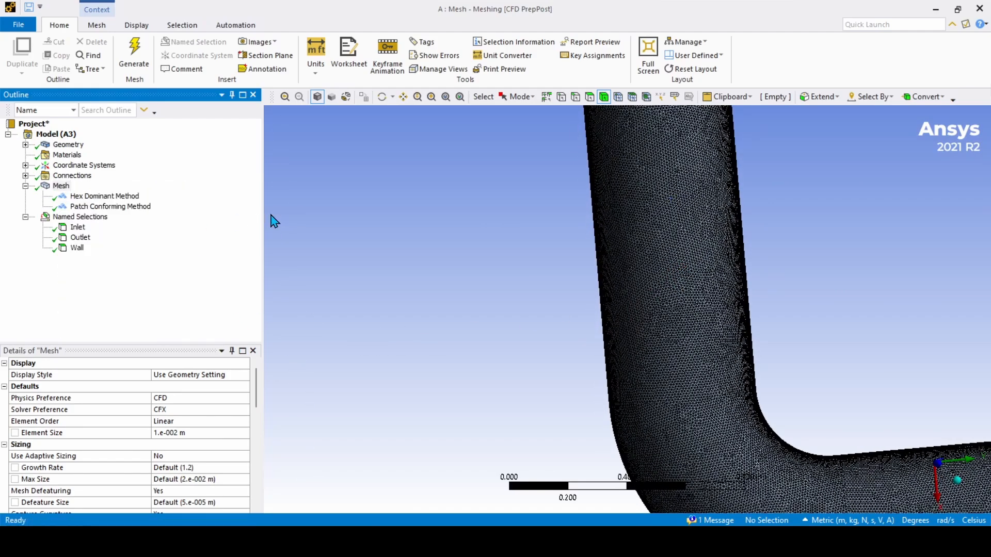
{"action": "left_click", "coordinate": [118, 207]}
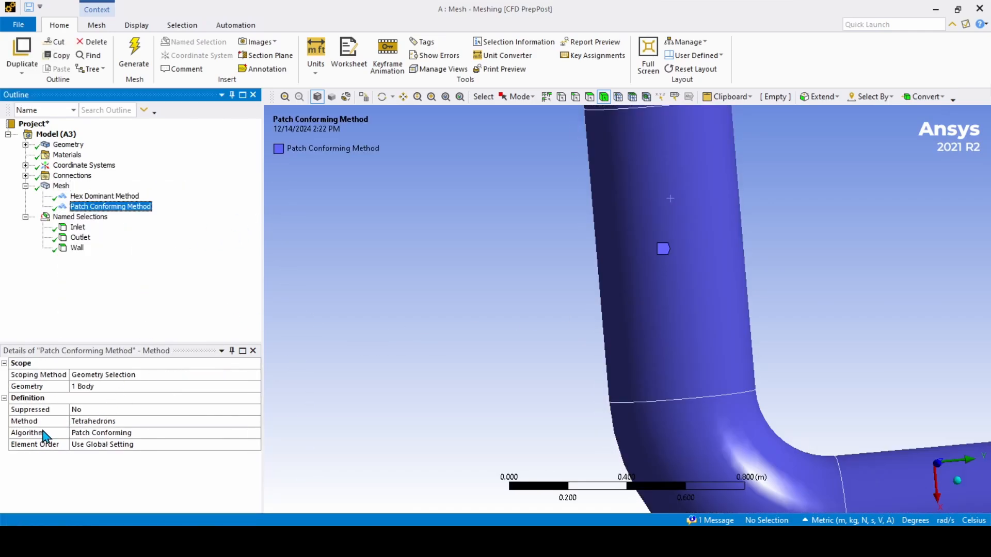
Step: Switch the second method to Hex Dominant and regenerate the mesh
{"action": "left_click", "coordinate": [211, 421]}
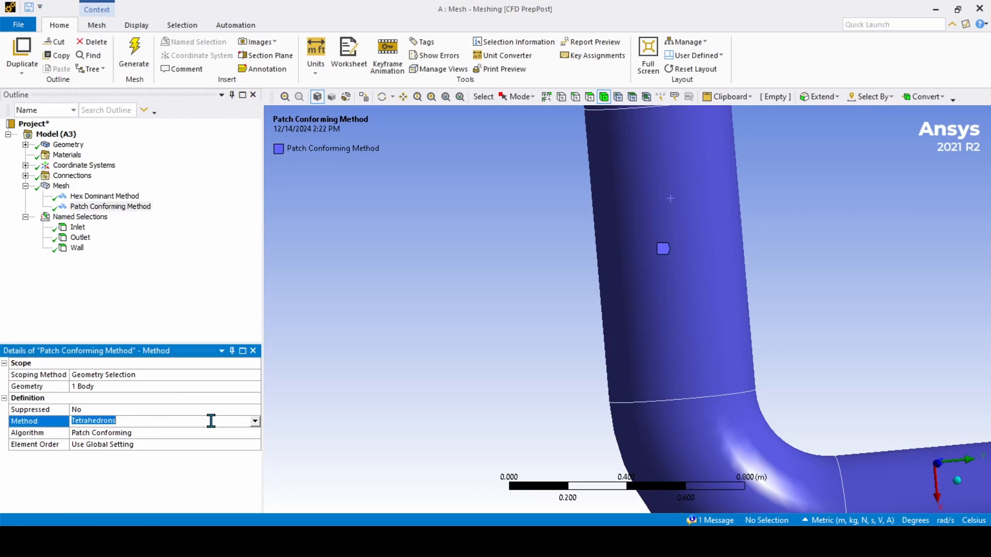
{"action": "left_click", "coordinate": [255, 421]}
{"action": "left_click", "coordinate": [129, 454]}
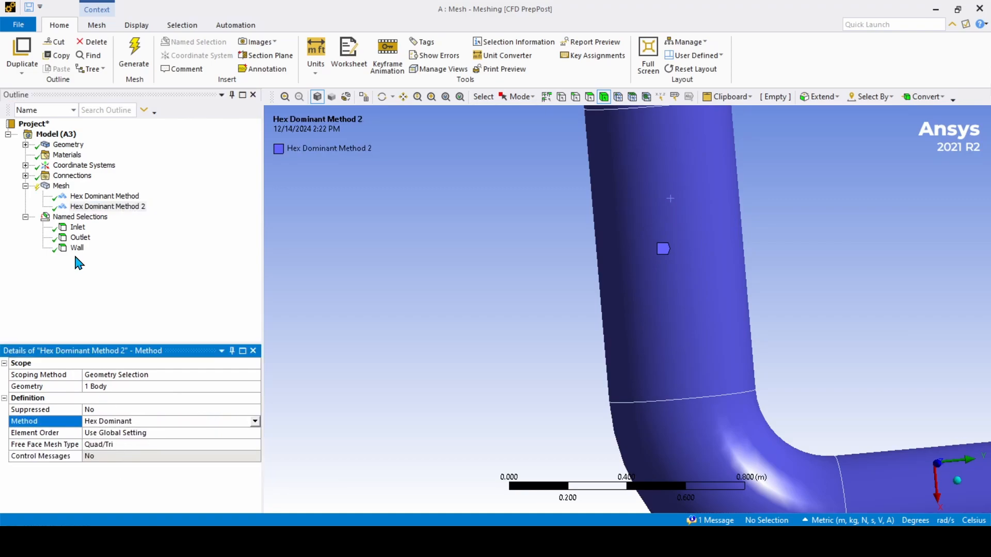
{"action": "left_click", "coordinate": [61, 186]}
{"action": "right_click", "coordinate": [62, 187]}
{"action": "left_click", "coordinate": [98, 218]}
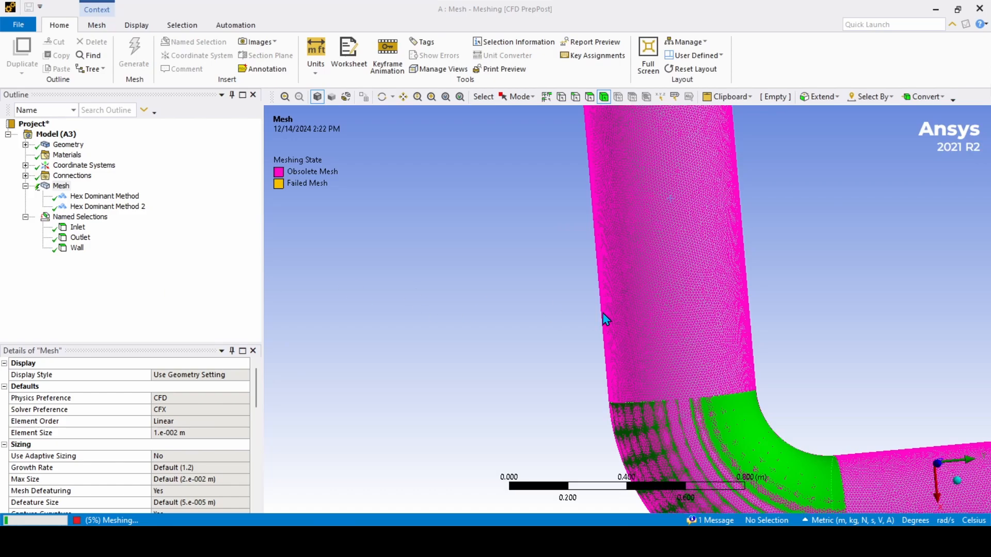
Step: Orbit and zoom around the hex-dominant pipe mesh, ending near a front view
{"action": "scroll", "coordinate": [605, 313], "scroll_direction": "up", "scroll_amount": 3}
{"action": "scroll", "coordinate": [609, 309], "scroll_direction": "down", "scroll_amount": 8}
{"action": "mouse_move", "coordinate": [649, 296]}
{"action": "middle_mouse_down"}
{"action": "mouse_move", "coordinate": [610, 264]}
{"action": "mouse_move", "coordinate": [673, 286]}
{"action": "mouse_move", "coordinate": [630, 261]}
{"action": "mouse_move", "coordinate": [650, 270]}
{"action": "mouse_move", "coordinate": [630, 250]}
{"action": "mouse_move", "coordinate": [599, 250]}
{"action": "mouse_move", "coordinate": [682, 285]}
{"action": "mouse_move", "coordinate": [642, 282]}
{"action": "mouse_move", "coordinate": [686, 277]}
{"action": "mouse_move", "coordinate": [597, 284]}
{"action": "mouse_move", "coordinate": [645, 303]}
{"action": "mouse_move", "coordinate": [653, 289]}
{"action": "middle_mouse_up"}
{"action": "scroll", "coordinate": [660, 271], "scroll_direction": "up", "scroll_amount": 3}
{"action": "scroll", "coordinate": [652, 281], "scroll_direction": "down", "scroll_amount": 3}
{"action": "scroll", "coordinate": [639, 273], "scroll_direction": "up", "scroll_amount": 1}
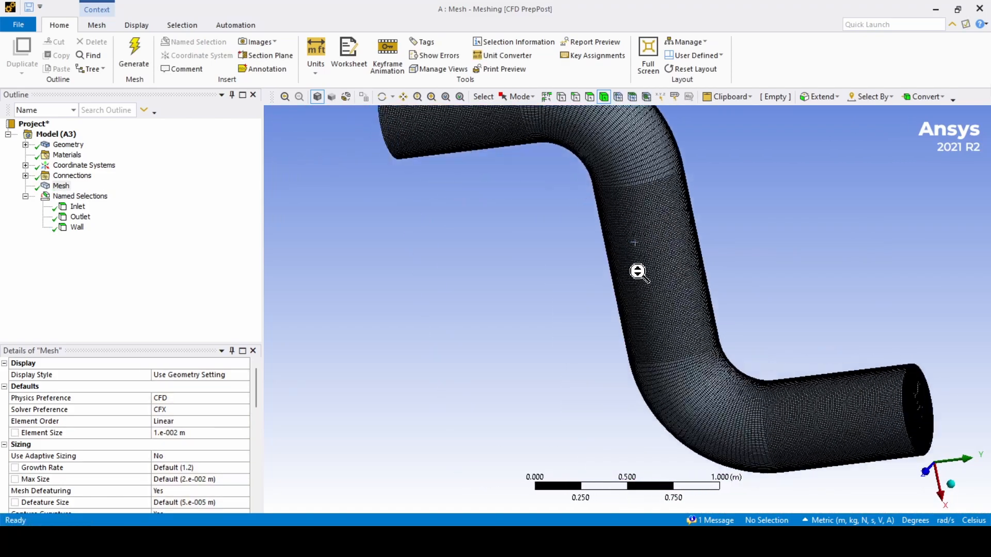
{"action": "scroll", "coordinate": [638, 272], "scroll_direction": "up", "scroll_amount": 8}
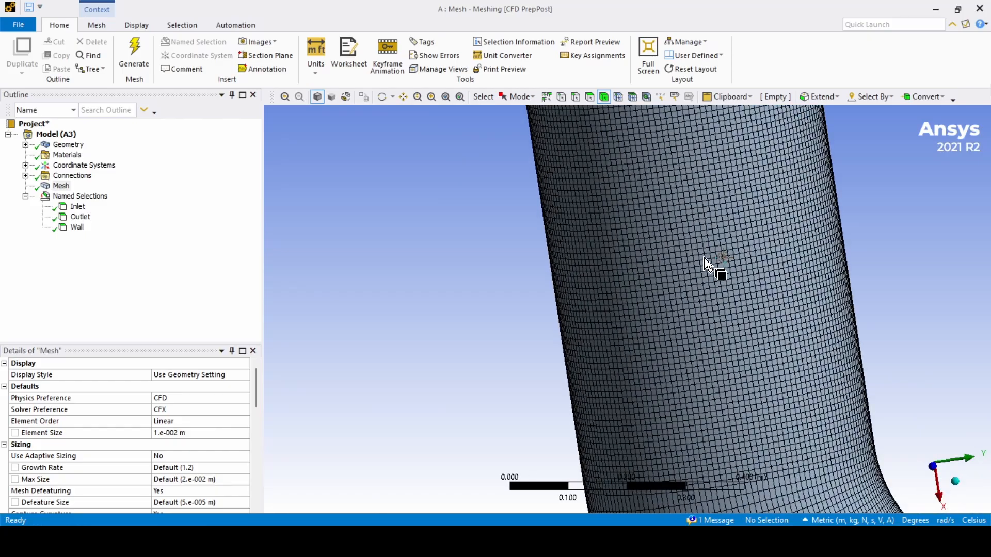
{"action": "scroll", "coordinate": [705, 260], "scroll_direction": "down", "scroll_amount": 7}
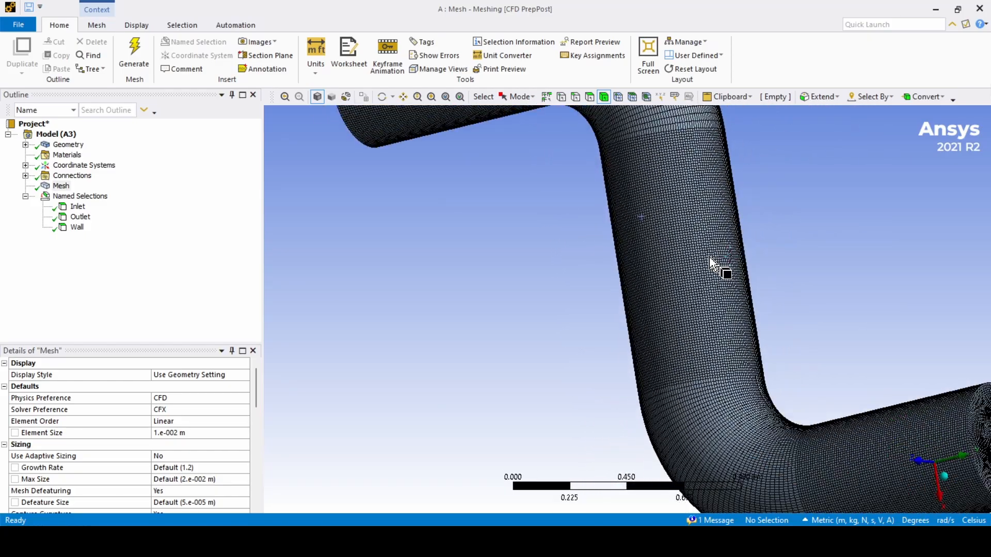
{"action": "middle_click_drag", "start_coordinate": [709, 258], "coordinate": [725, 281]}
{"action": "scroll", "coordinate": [678, 258], "scroll_direction": "down", "scroll_amount": 4}
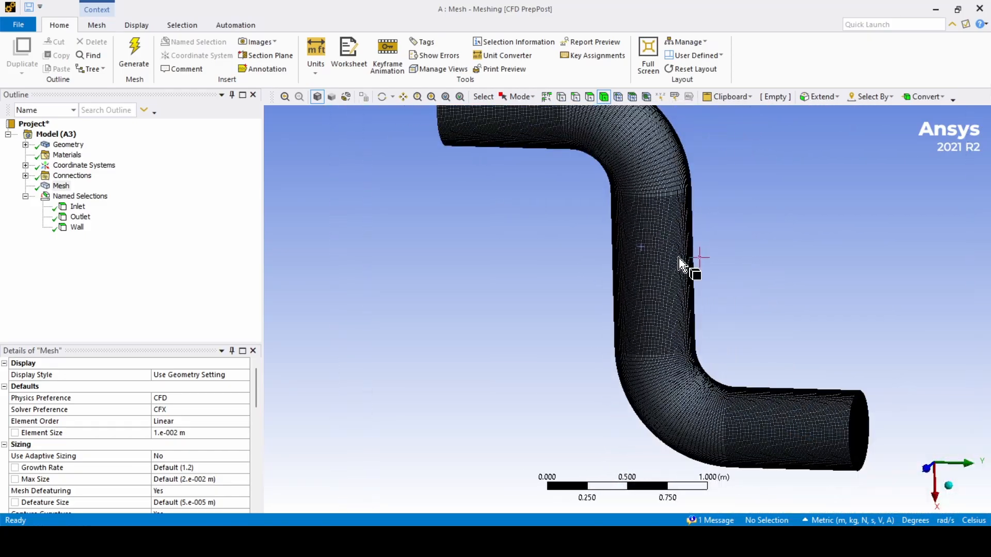
{"action": "middle_click_drag", "start_coordinate": [678, 258], "coordinate": [693, 279]}
{"action": "scroll", "coordinate": [660, 268], "scroll_direction": "down", "scroll_amount": 3}
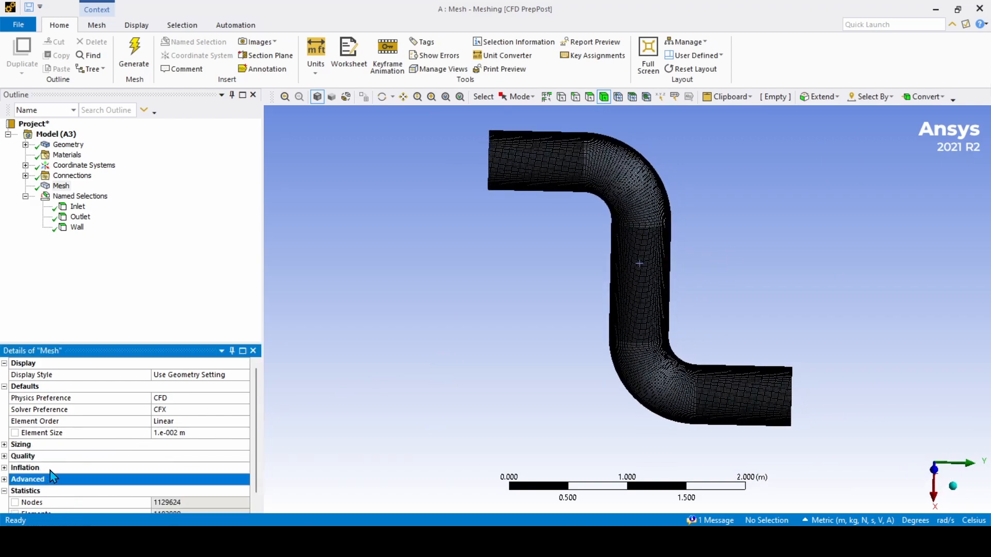
Step: Expand the mesh Sizing settings and set Use Adaptive Sizing to Yes
{"action": "left_click", "coordinate": [5, 444]}
{"action": "scroll", "coordinate": [39, 450], "scroll_direction": "down", "scroll_amount": 2}
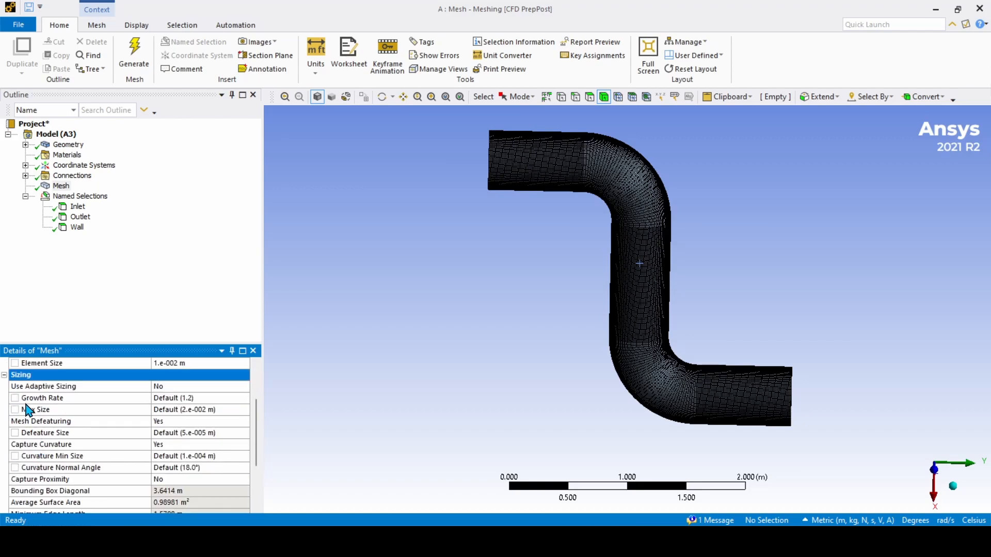
{"action": "left_click", "coordinate": [207, 386]}
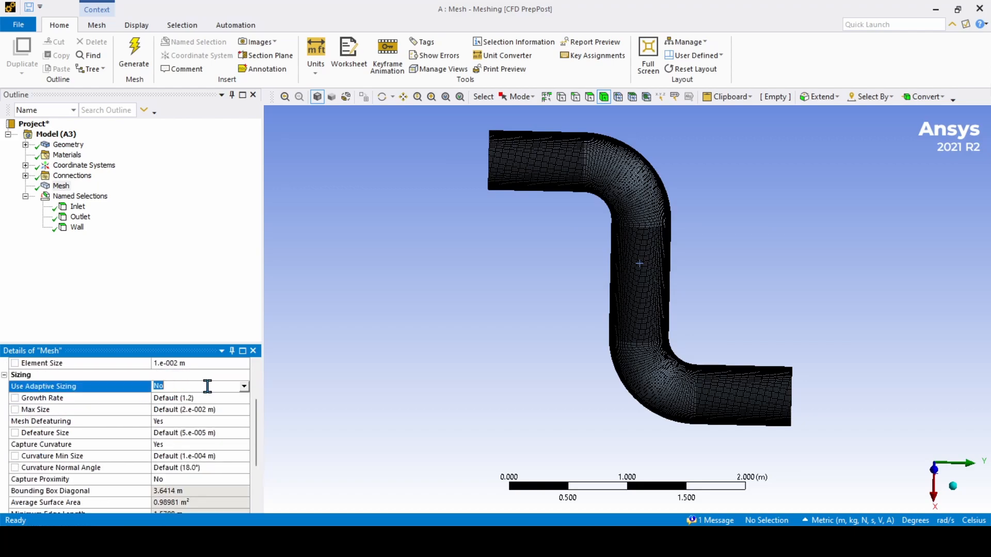
{"action": "left_click", "coordinate": [244, 387]}
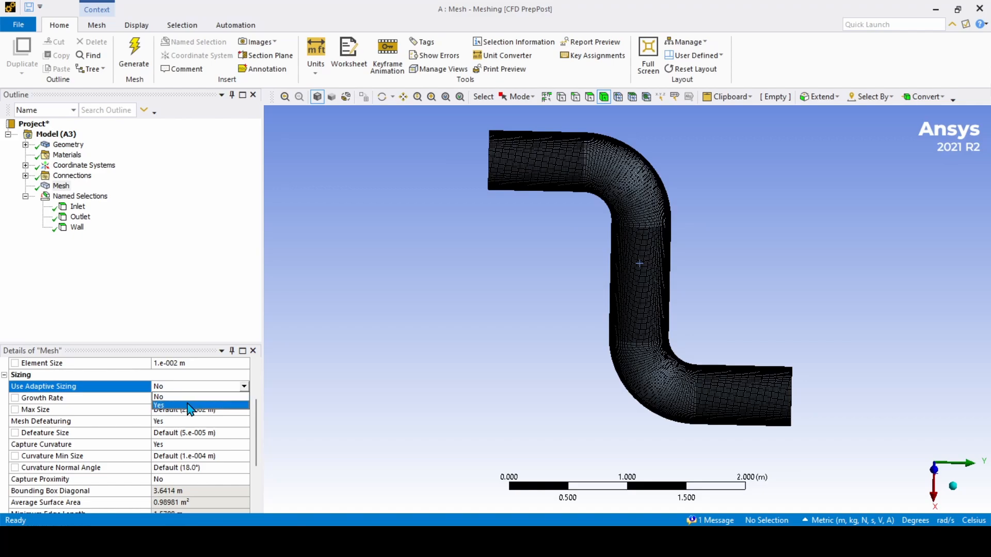
{"action": "left_click", "coordinate": [189, 406]}
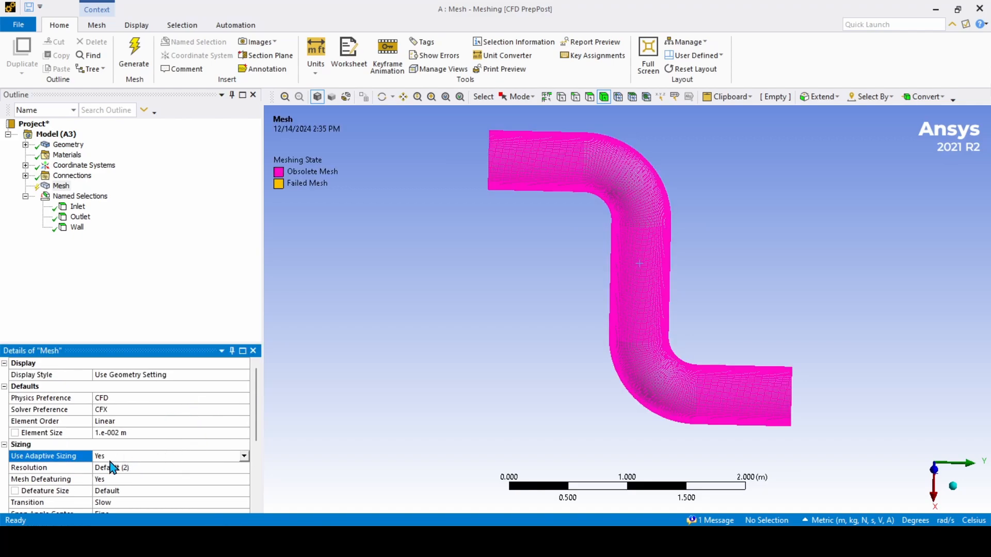
Step: Set Use Adaptive Sizing to No, exposing Growth Rate 1.2 and Max Size 2.e-002 m
{"action": "middle_click_drag", "start_coordinate": [433, 393], "coordinate": [543, 328]}
{"action": "scroll", "coordinate": [545, 327], "scroll_direction": "up", "scroll_amount": 2}
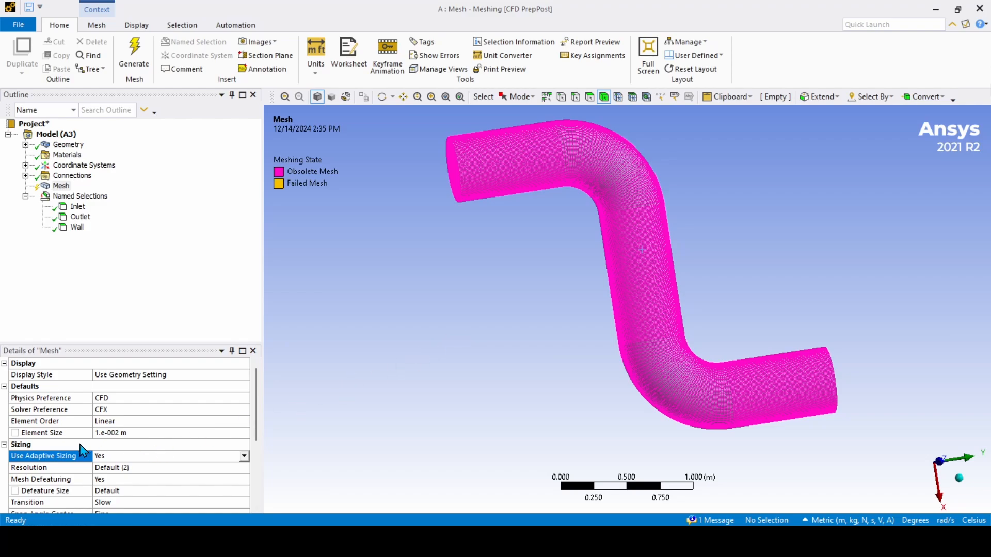
{"action": "middle_click_drag", "start_coordinate": [464, 394], "coordinate": [453, 335]}
{"action": "middle_click_drag", "start_coordinate": [610, 262], "coordinate": [617, 273]}
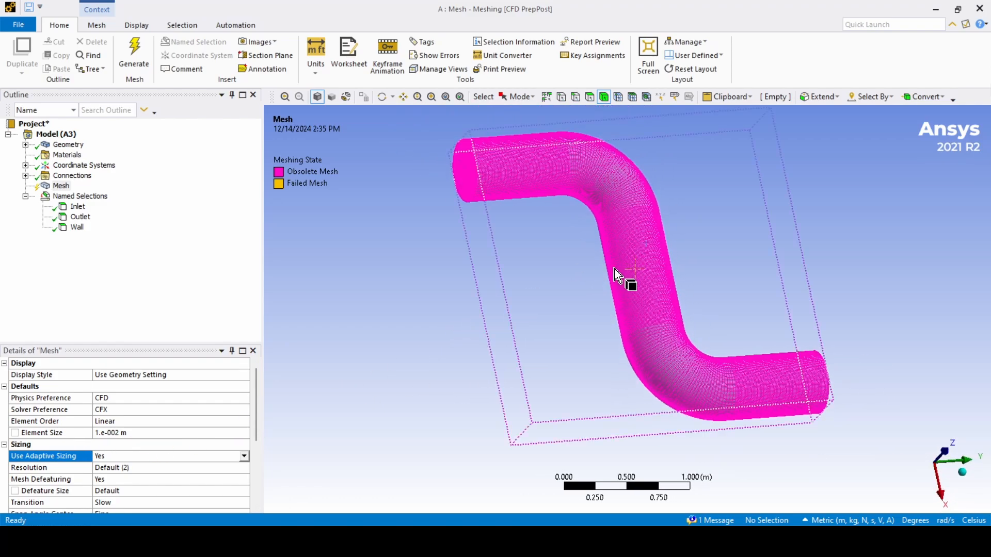
{"action": "scroll", "coordinate": [590, 282], "scroll_direction": "up", "scroll_amount": 2}
{"action": "scroll", "coordinate": [534, 358], "scroll_direction": "down", "scroll_amount": 4}
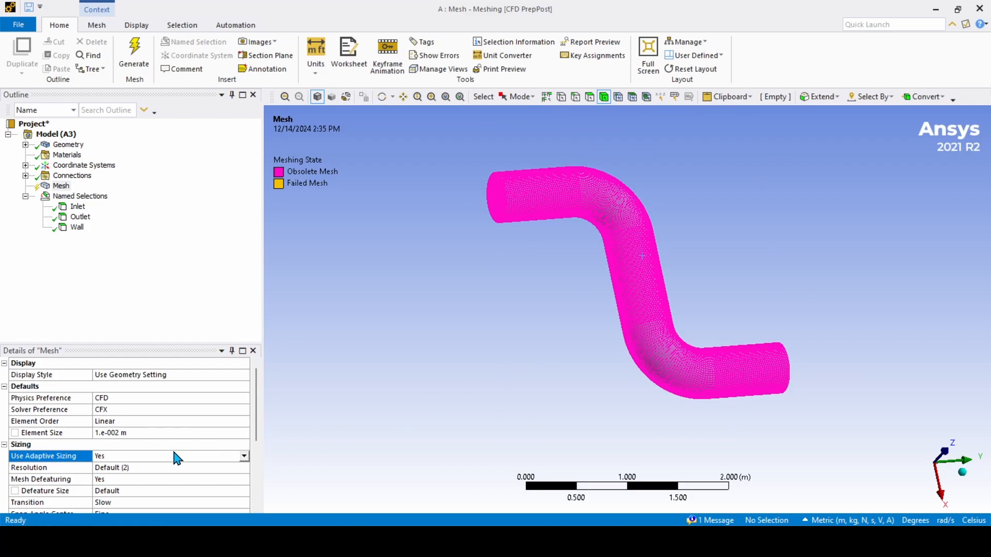
{"action": "left_click", "coordinate": [243, 457]}
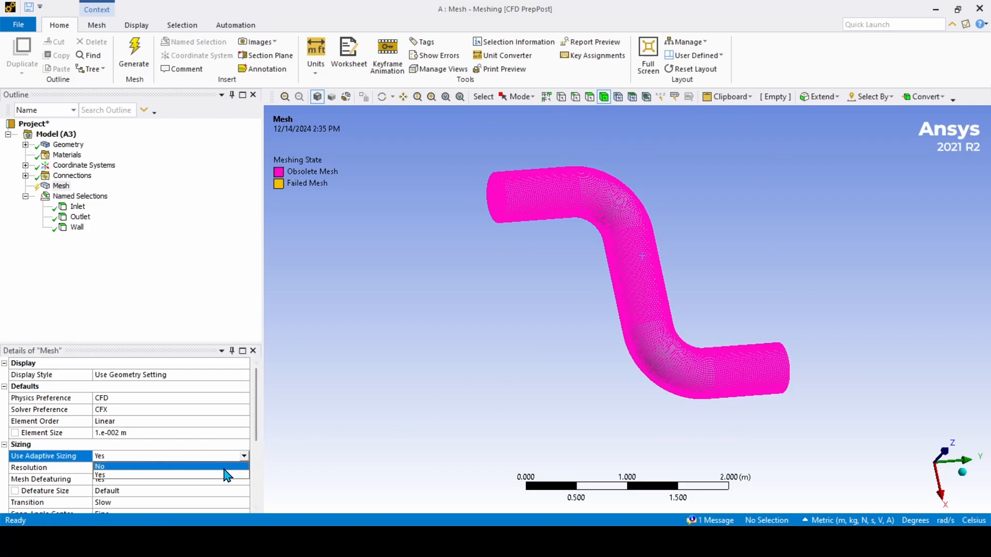
{"action": "left_click", "coordinate": [178, 468]}
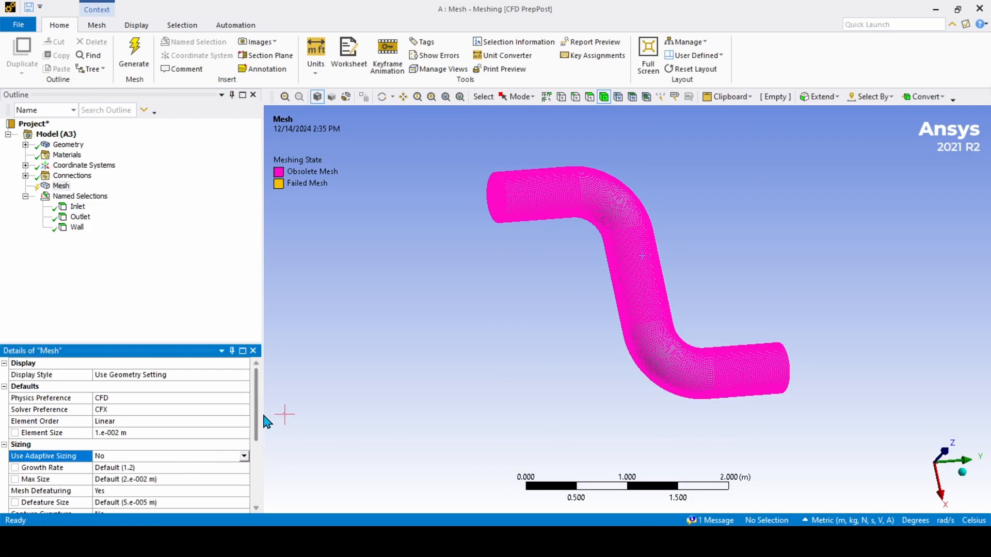
Step: Set Capture Curvature to Yes, with a 1.e-004 m curvature minimum size
{"action": "scroll", "coordinate": [258, 413], "scroll_direction": "down", "scroll_amount": 3}
{"action": "scroll", "coordinate": [259, 438], "scroll_direction": "down", "scroll_amount": 1}
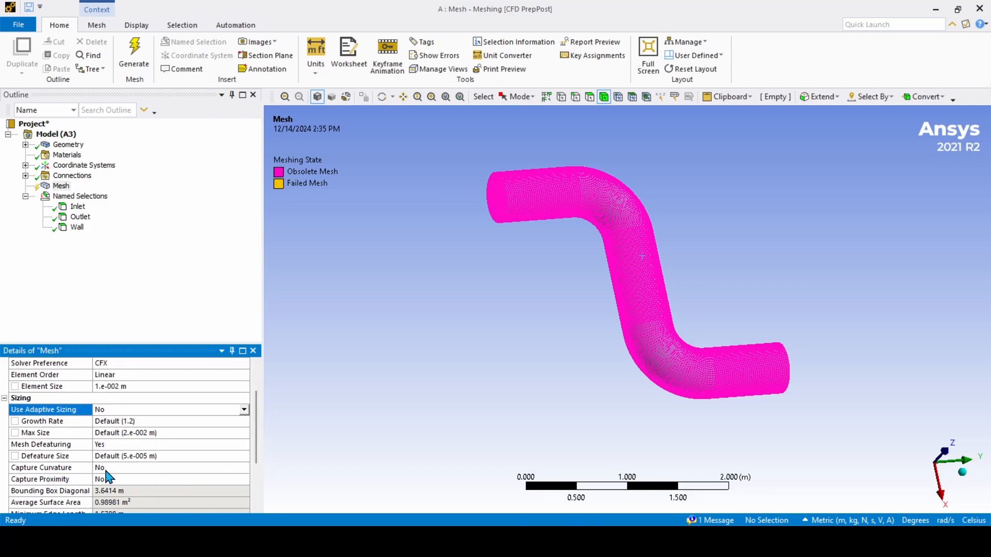
{"action": "left_click", "coordinate": [122, 468]}
{"action": "left_click", "coordinate": [244, 468]}
{"action": "left_click", "coordinate": [119, 487]}
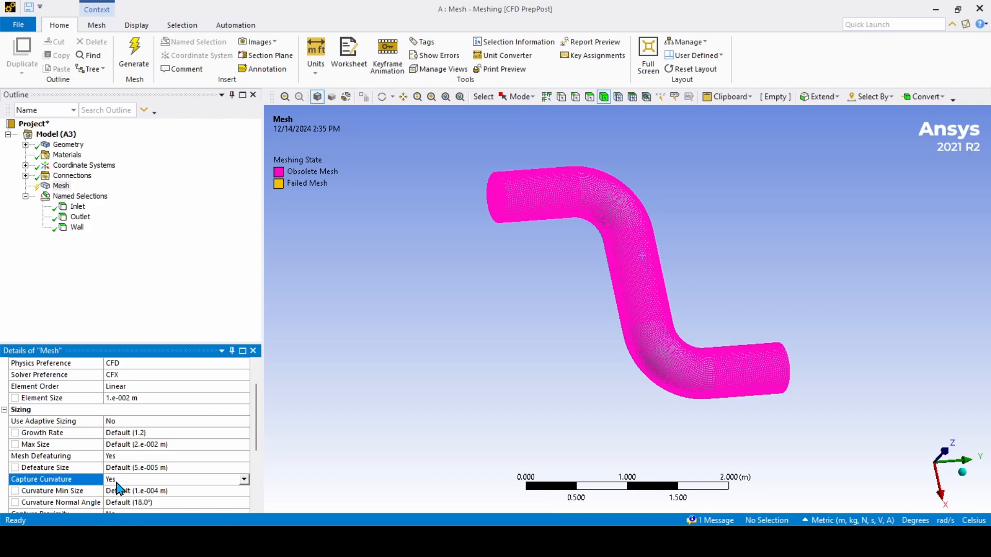
Step: Regenerate the pipe mesh with the new curvature sizing
{"action": "middle_click_drag", "start_coordinate": [524, 366], "coordinate": [586, 221]}
{"action": "scroll", "coordinate": [593, 254], "scroll_direction": "up", "scroll_amount": 3}
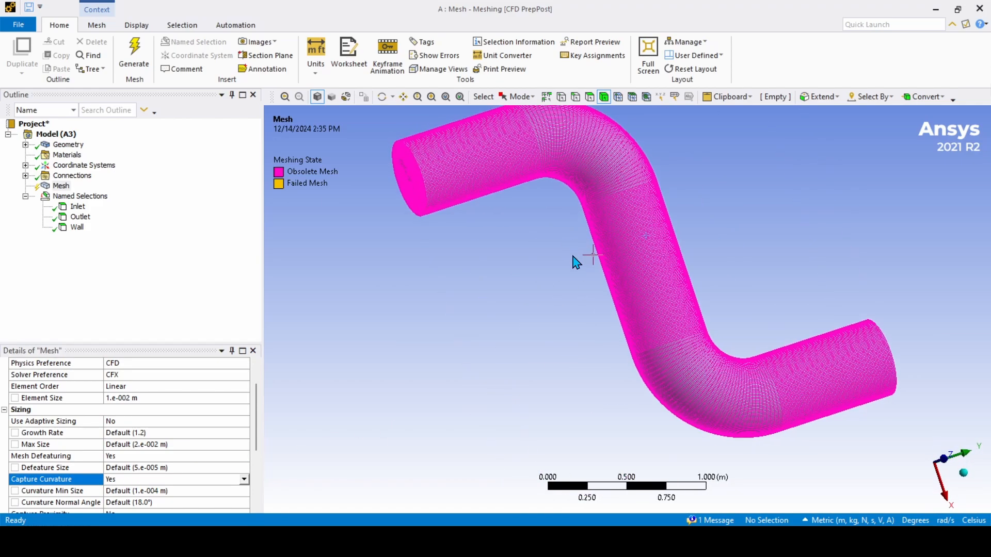
{"action": "scroll", "coordinate": [577, 263], "scroll_direction": "down", "scroll_amount": 3}
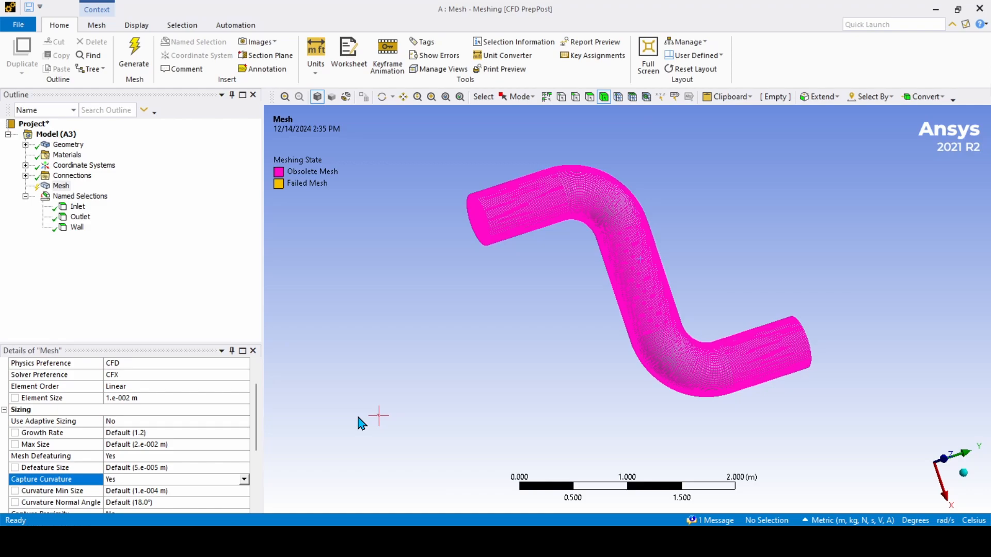
{"action": "middle_click_drag", "start_coordinate": [571, 259], "coordinate": [317, 420]}
{"action": "scroll", "coordinate": [223, 449], "scroll_direction": "down", "scroll_amount": 1}
{"action": "right_click", "coordinate": [61, 187]}
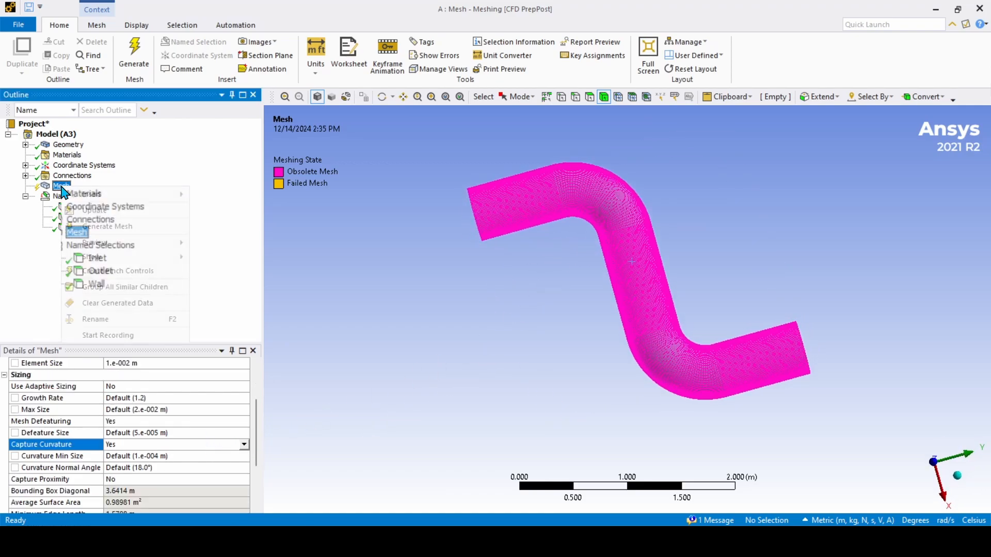
{"action": "left_click", "coordinate": [31, 305]}
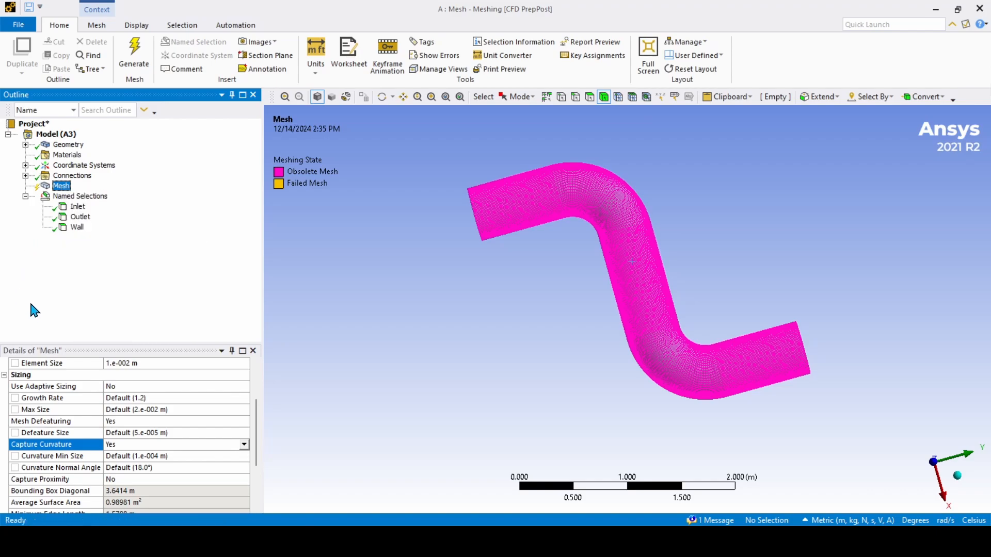
{"action": "right_click", "coordinate": [63, 186]}
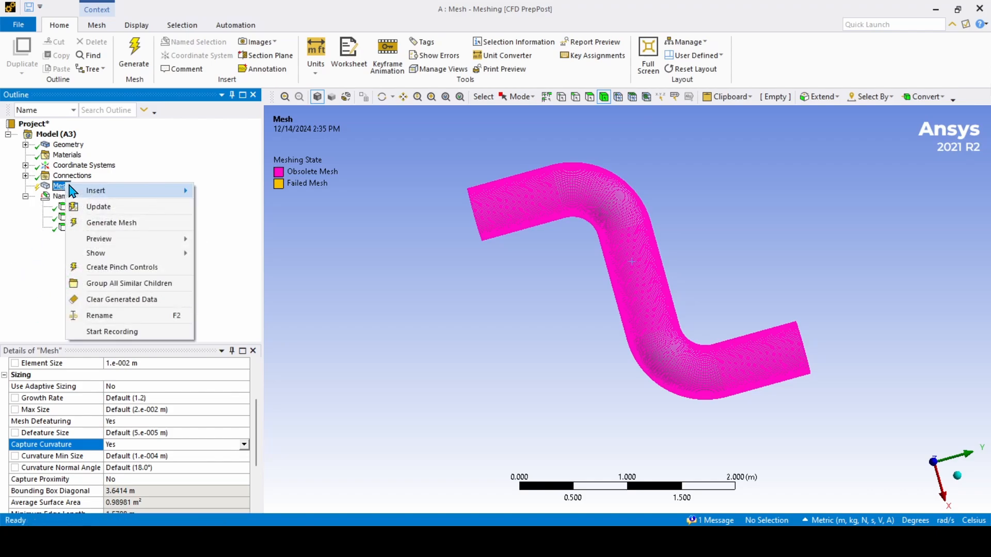
{"action": "left_click", "coordinate": [105, 223]}
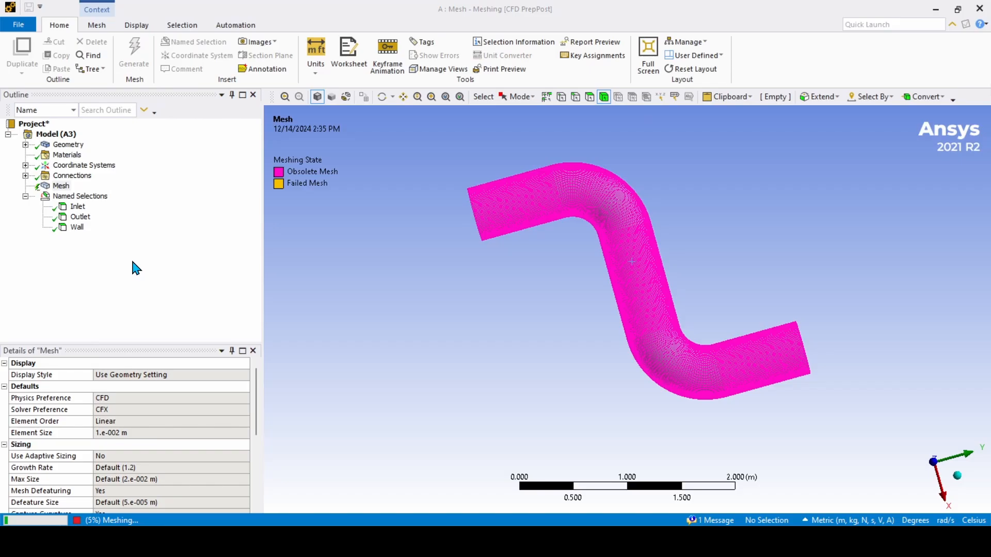
Step: Zoom, pan and rotate around the bend to inspect the 1102080-element mesh pattern
{"action": "scroll", "coordinate": [588, 206], "scroll_direction": "up", "scroll_amount": 3}
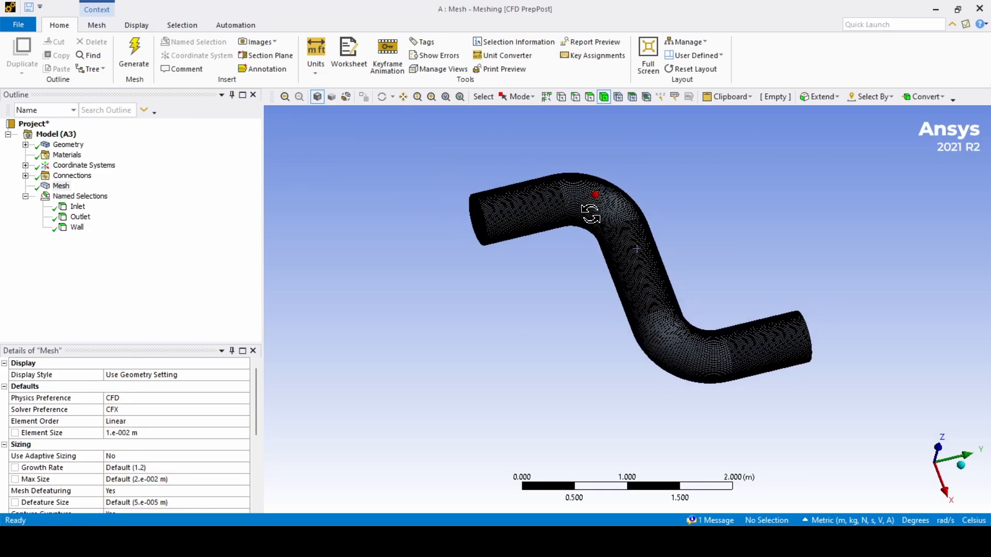
{"action": "scroll", "coordinate": [584, 202], "scroll_direction": "up", "scroll_amount": 2}
{"action": "middle_click_drag", "start_coordinate": [587, 220], "coordinate": [613, 287], "text": "ctrl"}
{"action": "scroll", "coordinate": [548, 262], "scroll_direction": "up", "scroll_amount": 3}
{"action": "scroll", "coordinate": [487, 271], "scroll_direction": "up", "scroll_amount": 2}
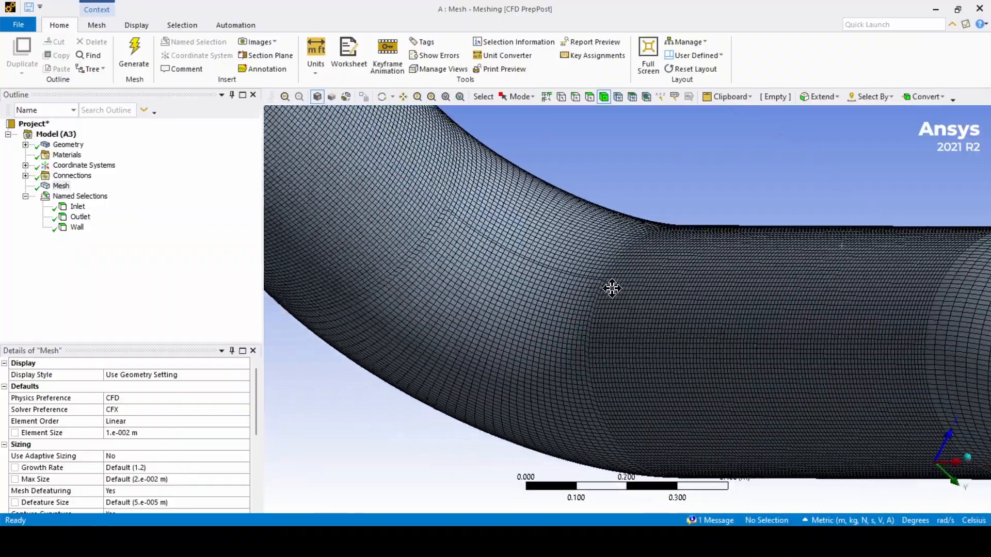
{"action": "scroll", "coordinate": [564, 270], "scroll_direction": "up", "scroll_amount": 2}
{"action": "scroll", "coordinate": [564, 274], "scroll_direction": "down", "scroll_amount": 3}
{"action": "mouse_move", "coordinate": [564, 243]}
{"action": "middle_mouse_down"}
{"action": "mouse_move", "coordinate": [593, 287]}
{"action": "mouse_move", "coordinate": [646, 250]}
{"action": "mouse_move", "coordinate": [572, 306]}
{"action": "mouse_move", "coordinate": [596, 306]}
{"action": "middle_mouse_up"}
{"action": "scroll", "coordinate": [571, 299], "scroll_direction": "down", "scroll_amount": 2}
{"action": "scroll", "coordinate": [724, 334], "scroll_direction": "up", "scroll_amount": 2}
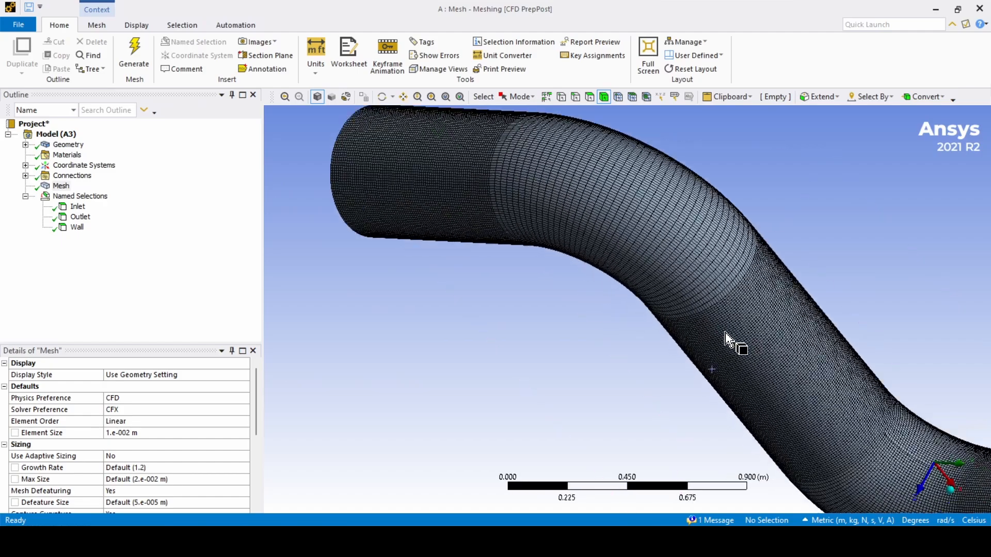
{"action": "scroll", "coordinate": [743, 336], "scroll_direction": "down", "scroll_amount": 3}
{"action": "middle_click_drag", "start_coordinate": [745, 336], "coordinate": [724, 334], "text": "ctrl"}
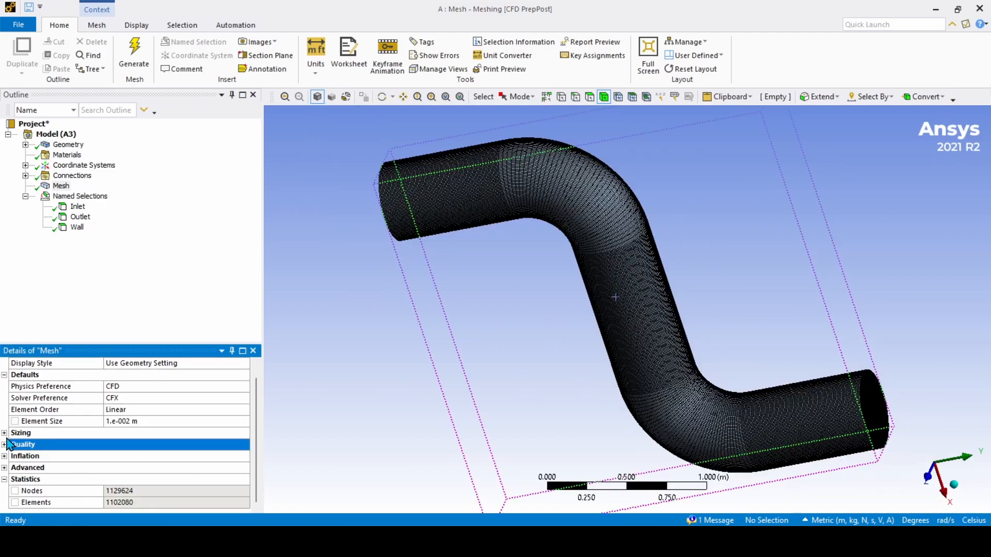
Step: Expand the Quality, Inflation and Advanced groups and scroll down to the mesh Statistics
{"action": "left_click", "coordinate": [4, 444]}
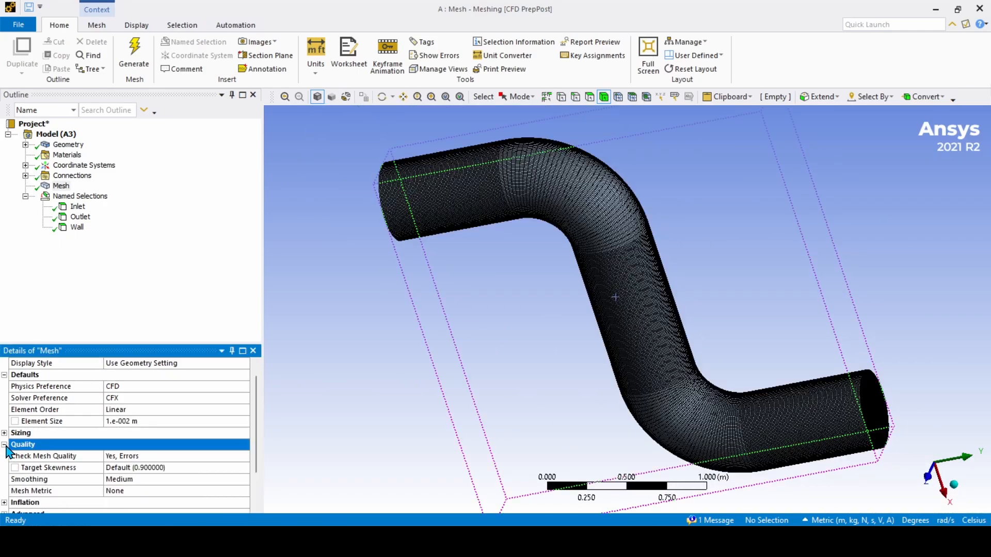
{"action": "scroll", "coordinate": [5, 450], "scroll_direction": "down", "scroll_amount": 2}
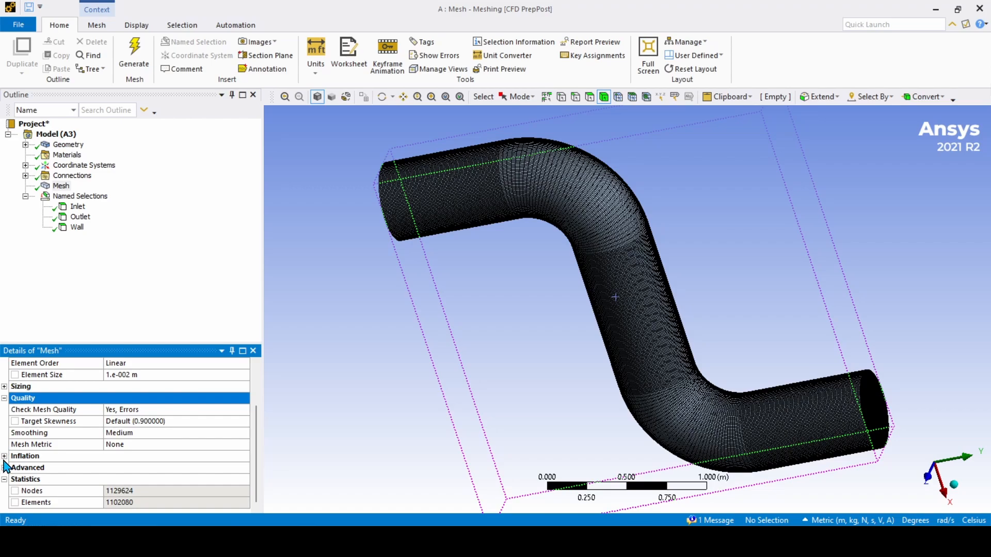
{"action": "left_click", "coordinate": [5, 457]}
{"action": "scroll", "coordinate": [15, 461], "scroll_direction": "down", "scroll_amount": 3}
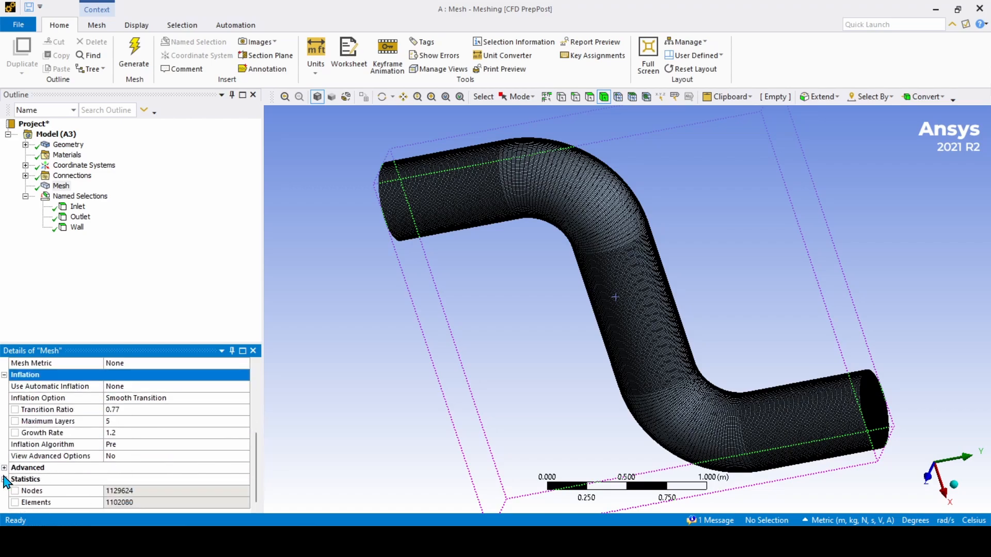
{"action": "left_click", "coordinate": [4, 468]}
{"action": "scroll", "coordinate": [31, 468], "scroll_direction": "down", "scroll_amount": 3}
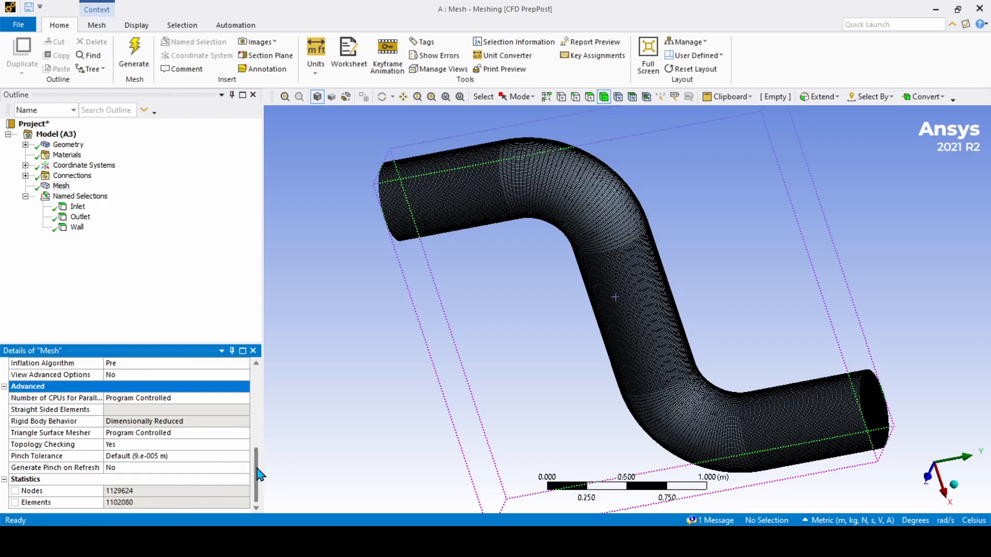
{"action": "mouse_move", "coordinate": [257, 474]}
{"action": "left_mouse_down"}
{"action": "mouse_move", "coordinate": [257, 453]}
{"action": "mouse_move", "coordinate": [257, 478]}
{"action": "left_mouse_up"}
{"action": "middle_click_drag", "start_coordinate": [635, 280], "coordinate": [603, 315]}
Step: Return to Workbench and focus the Project Schematic showing the Mesh system
{"action": "left_click", "coordinate": [577, 537]}
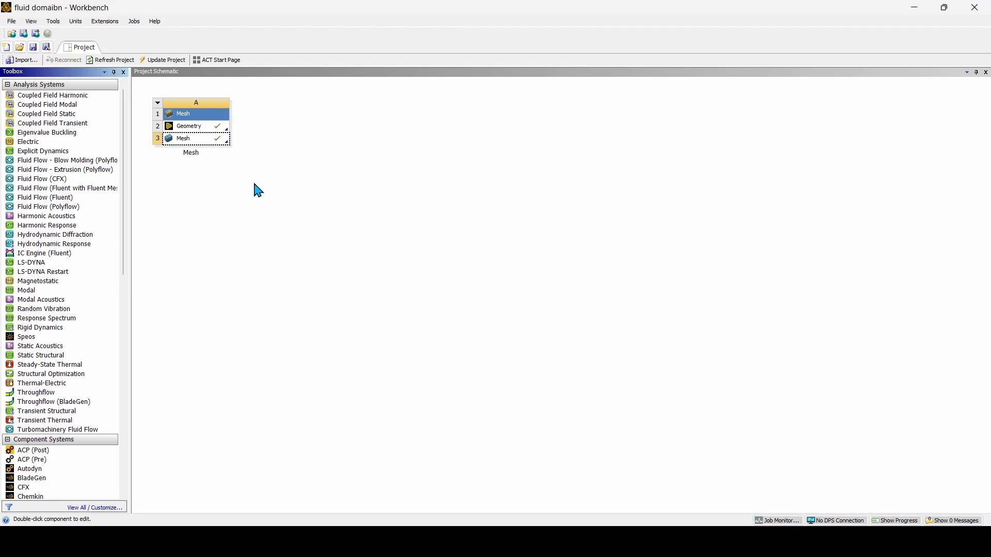
{"action": "scroll", "coordinate": [102, 271], "scroll_direction": "down", "scroll_amount": 9}
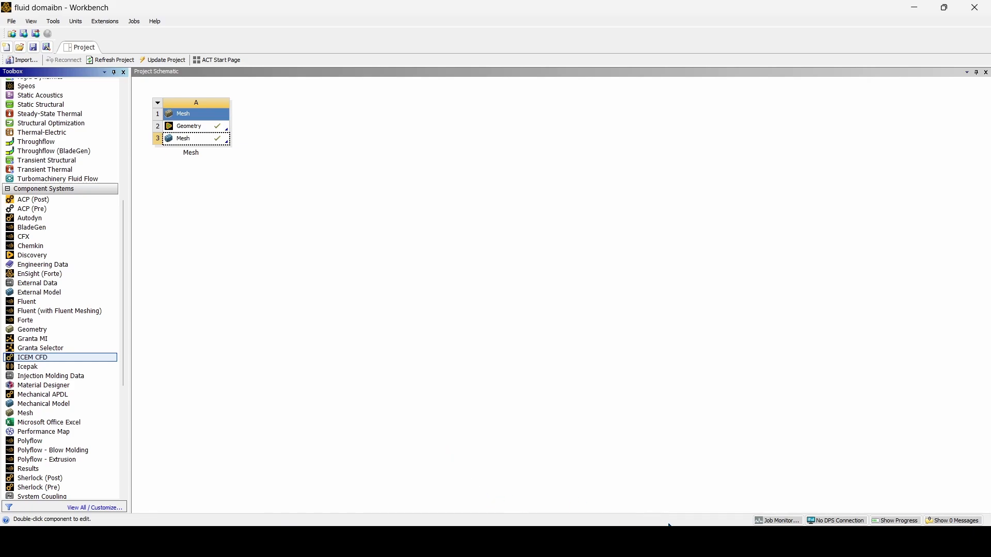
{"action": "left_click", "coordinate": [262, 339]}
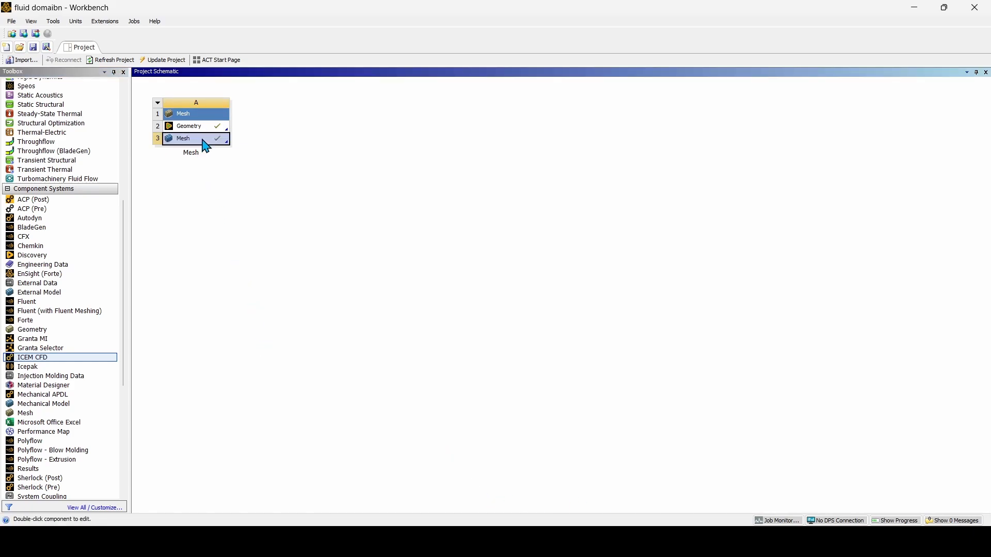
Step: Bring Ansys Meshing back and zoom over the S-bend pipe mesh of 1102080 elements
{"action": "mouse_move", "coordinate": [639, 542]}
{"action": "left_click", "coordinate": [636, 478]}
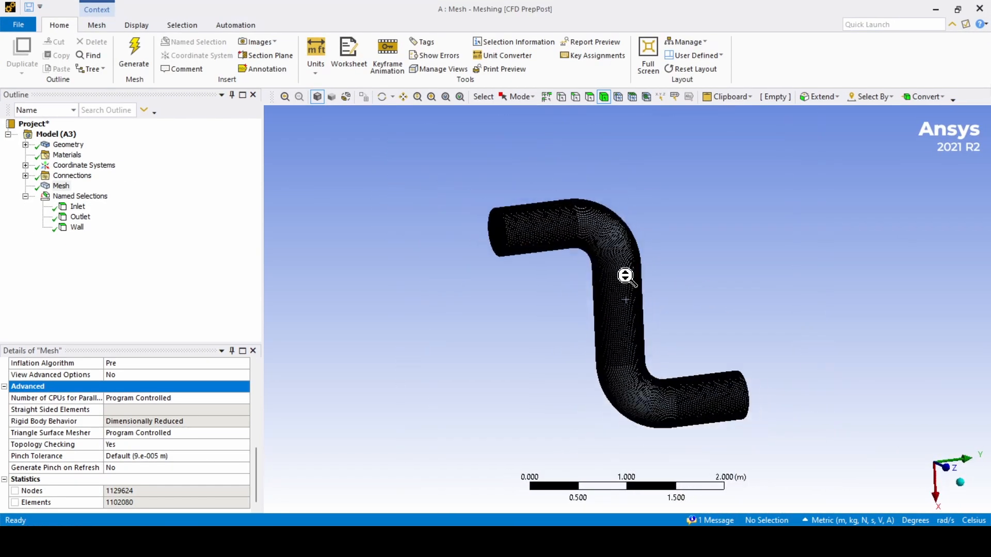
{"action": "scroll", "coordinate": [565, 260], "scroll_direction": "up", "scroll_amount": 3}
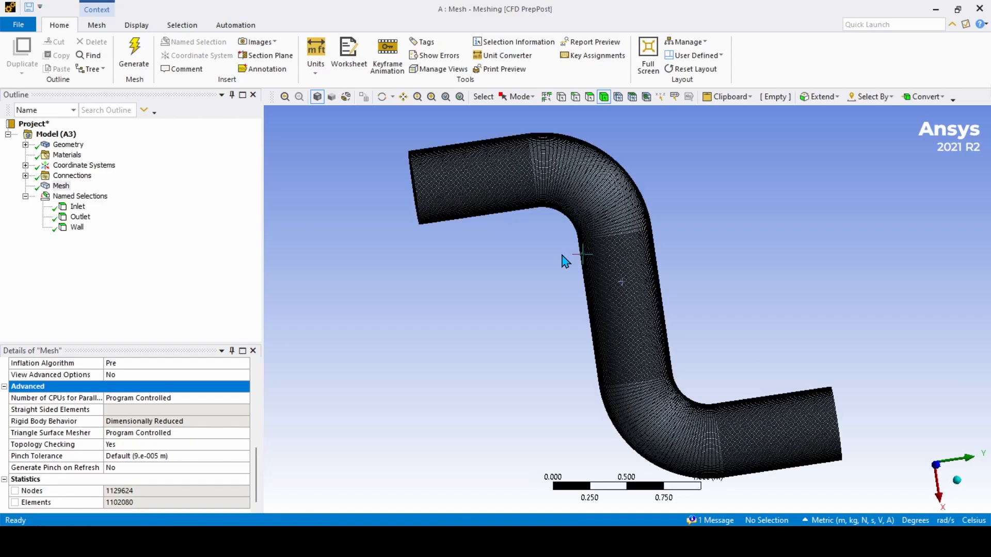
{"action": "scroll", "coordinate": [563, 252], "scroll_direction": "down", "scroll_amount": 3}
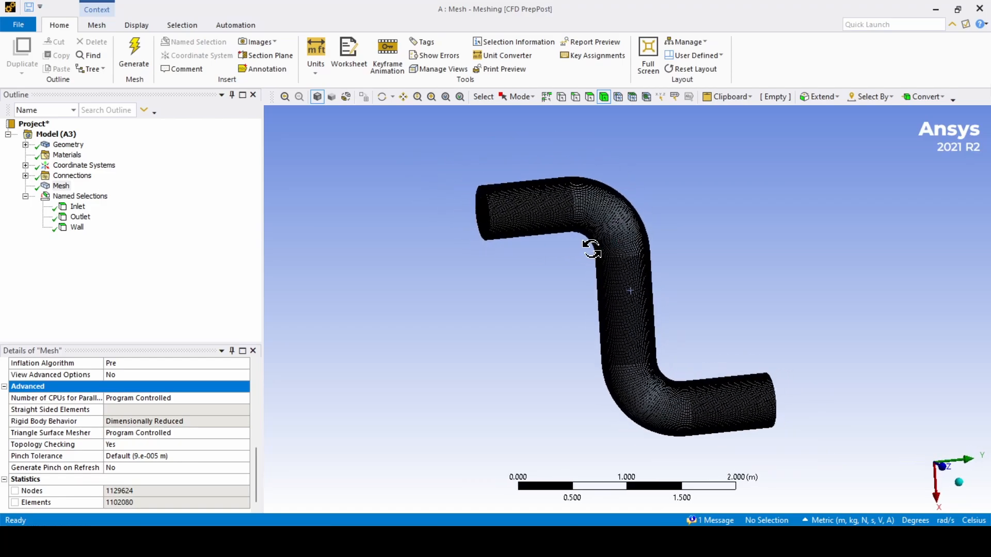